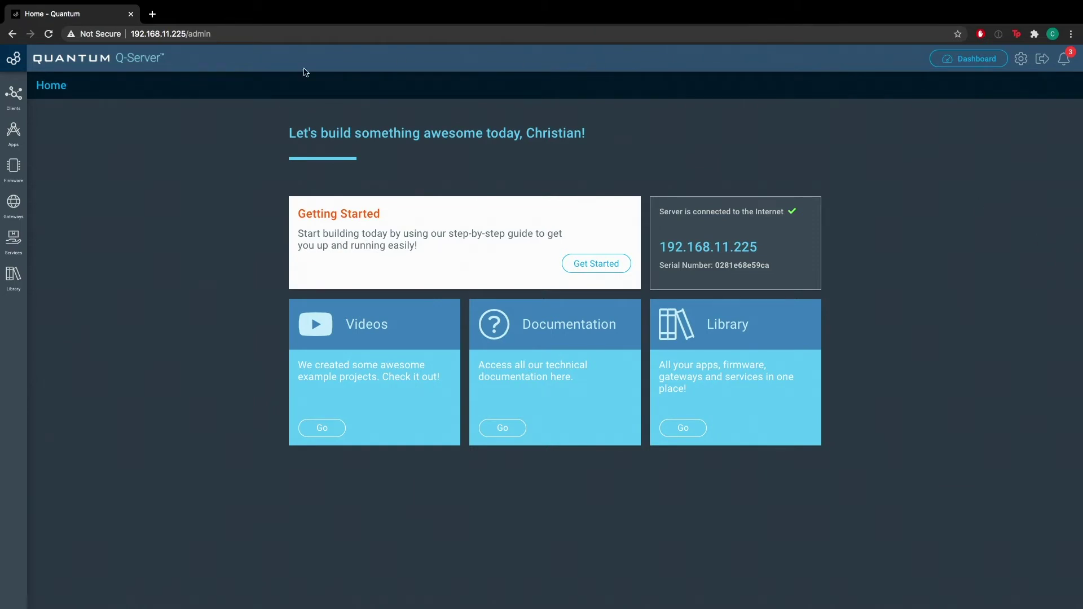
# - Create a new firmware named 'Weather Station'
pyautogui.click(11, 173)
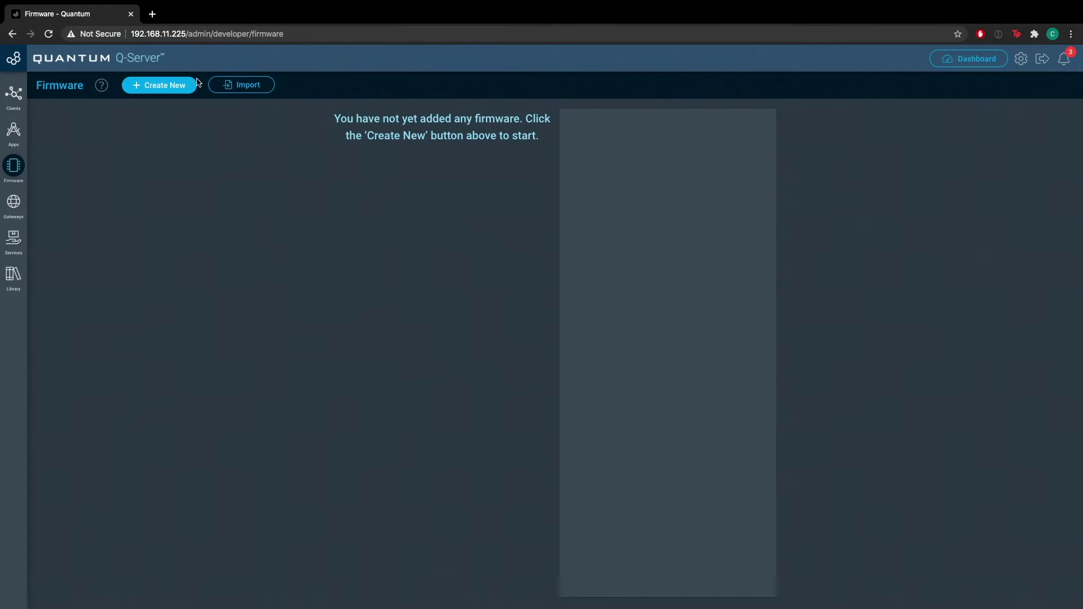
pyautogui.click(168, 87)
pyautogui.click(489, 330)
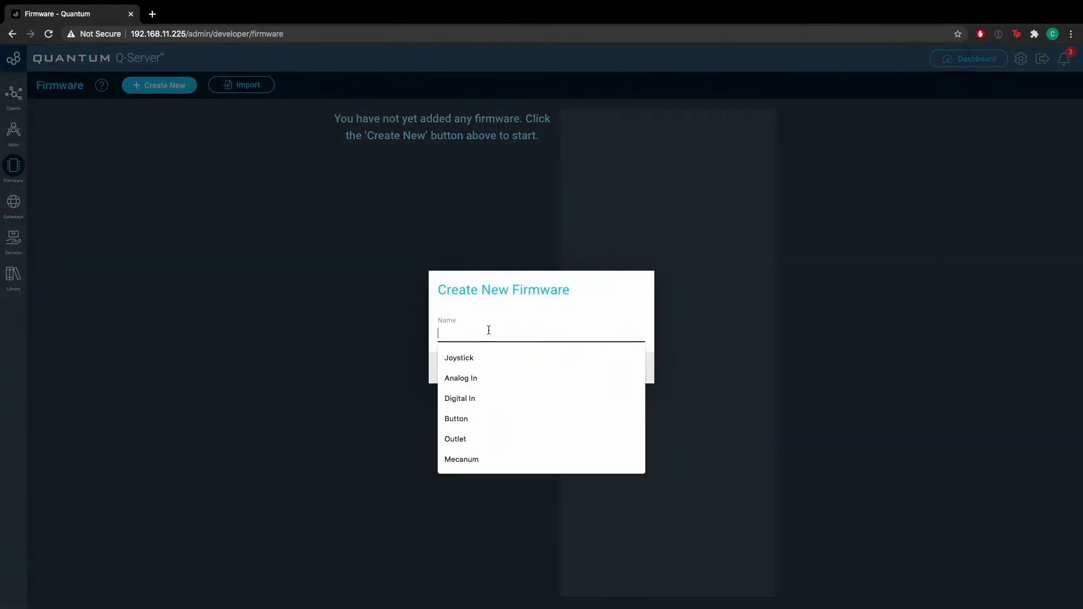
pyautogui.write('Weather Station')
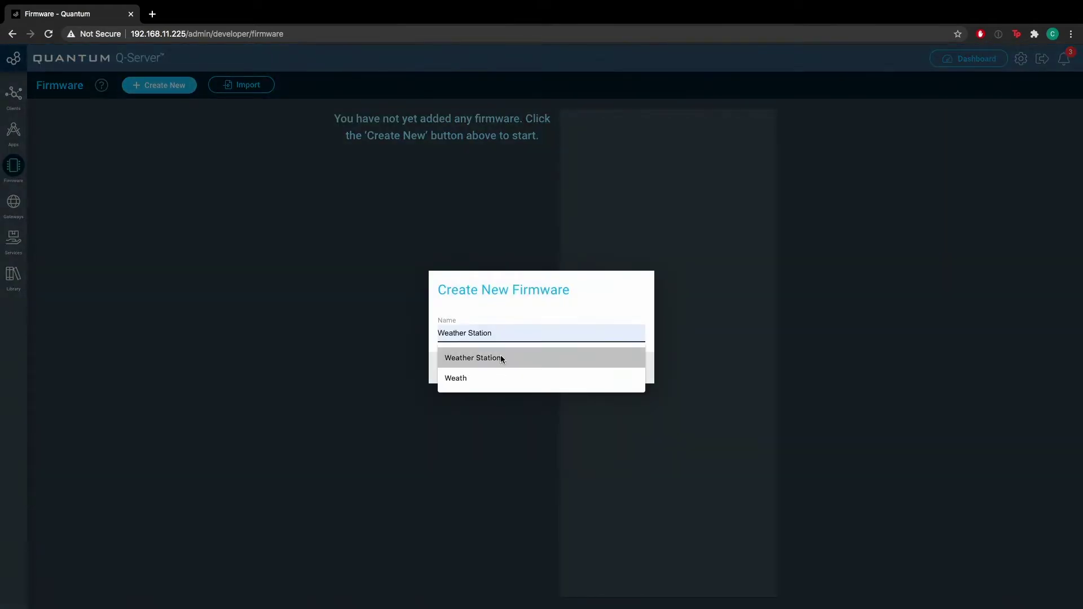
pyautogui.click(500, 354)
pyautogui.click(618, 369)
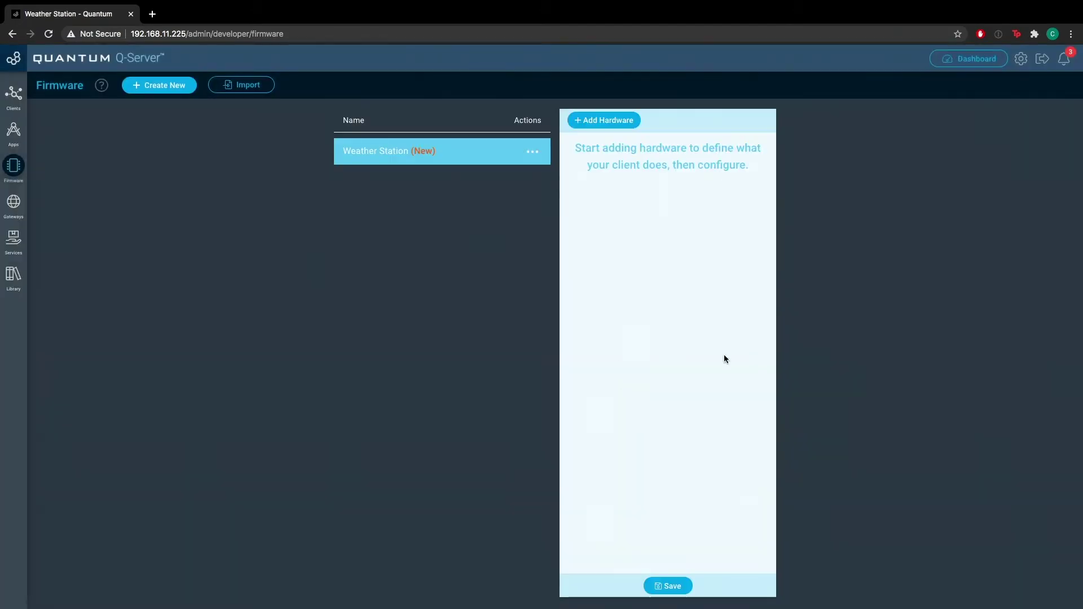
# - Add a Temperature sensor hardware named 'Temperature' to the firmware
pyautogui.click(607, 121)
pyautogui.write('Tumi')
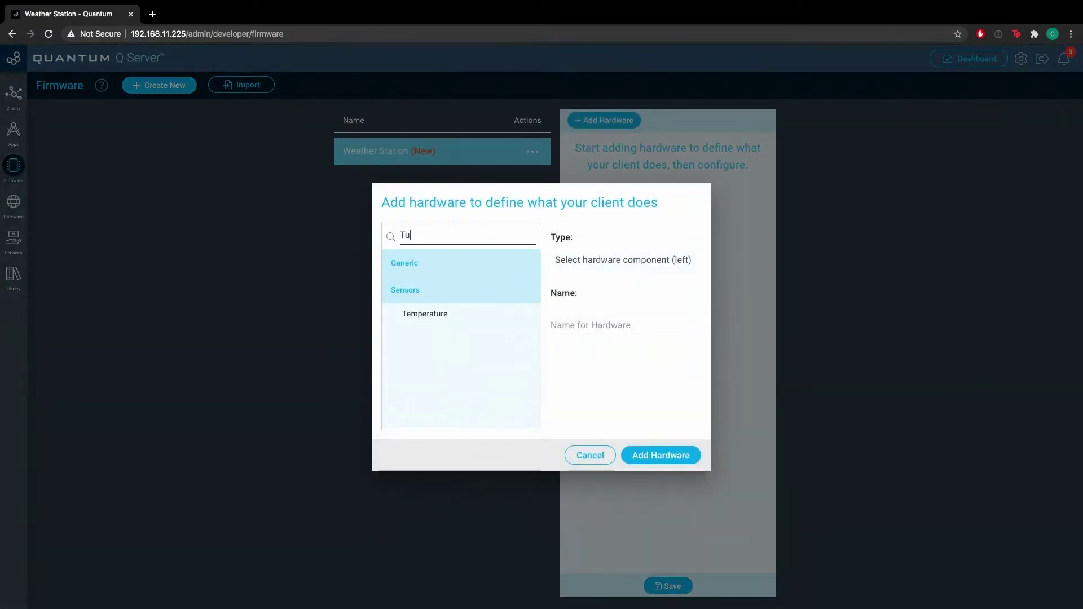
pyautogui.press('BackSpace')
pyautogui.press('BackSpace')
pyautogui.write('e')
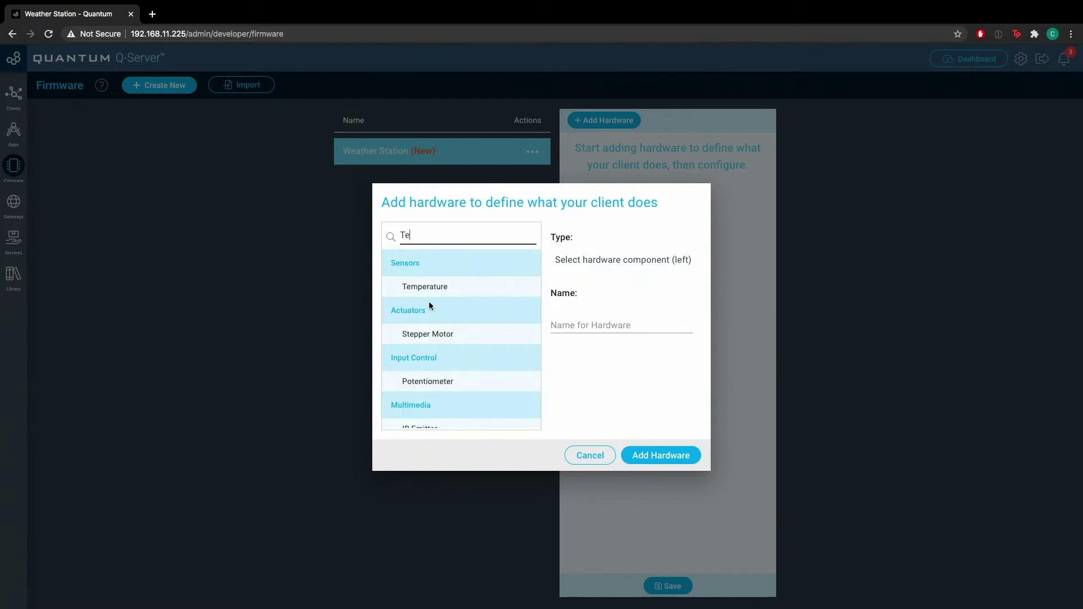
pyautogui.click(567, 319)
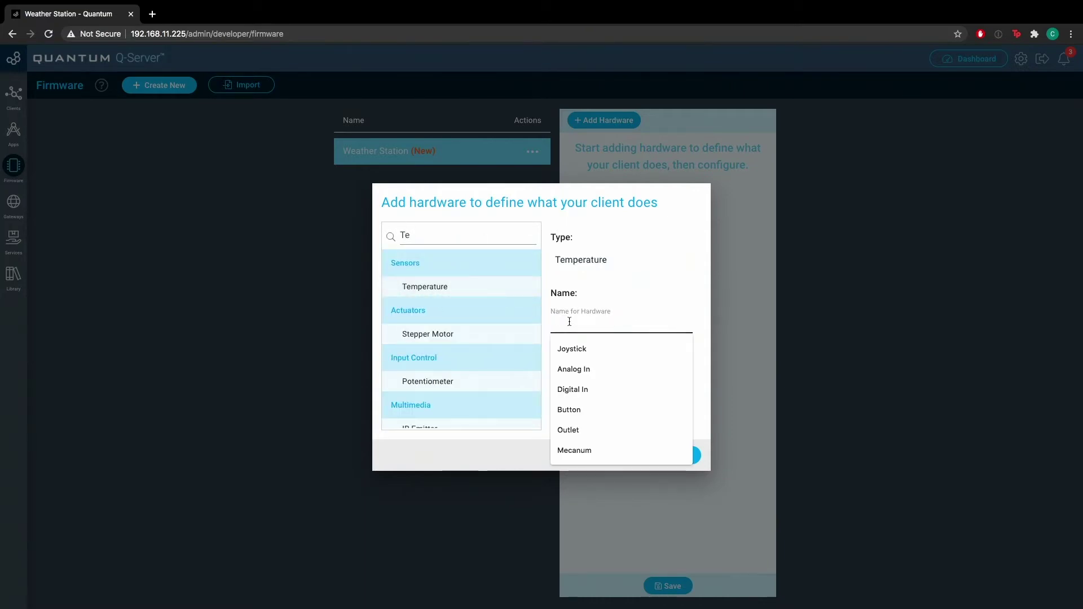
pyautogui.write('Temperatur')
pyautogui.press('Down')
pyautogui.press('Return')
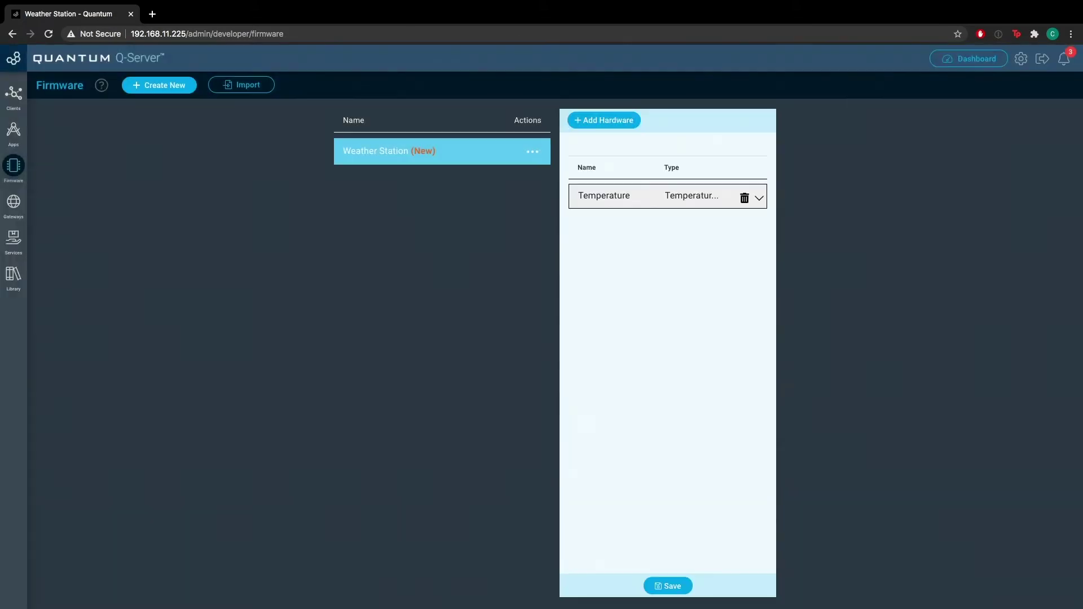
# - Configure the Temperature sensor with the DHT11 driver on pin GP0
pyautogui.click(698, 210)
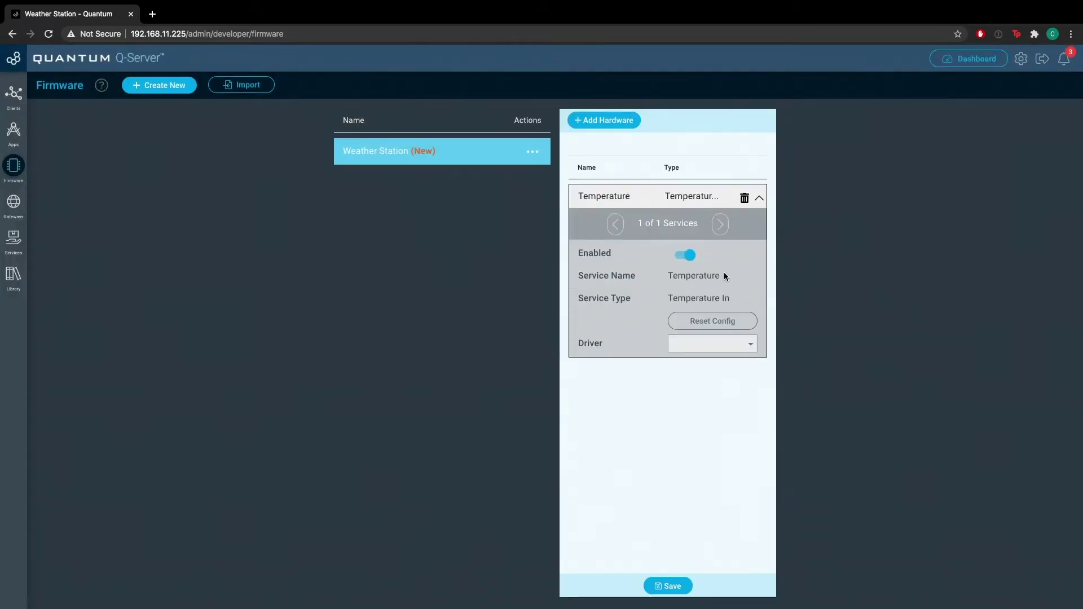
pyautogui.click(726, 351)
pyautogui.click(732, 370)
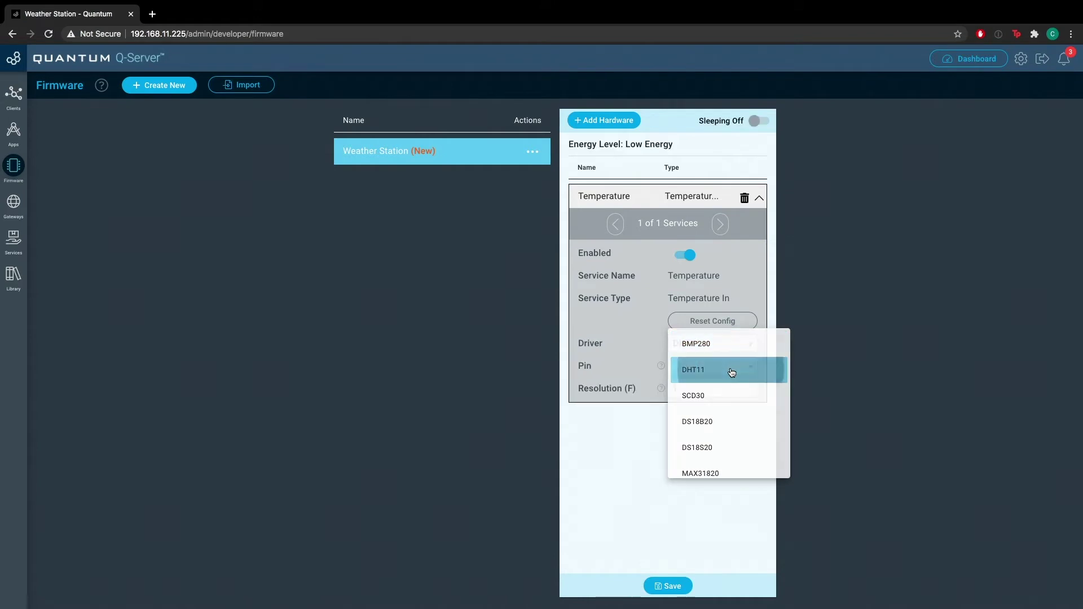
pyautogui.click(726, 372)
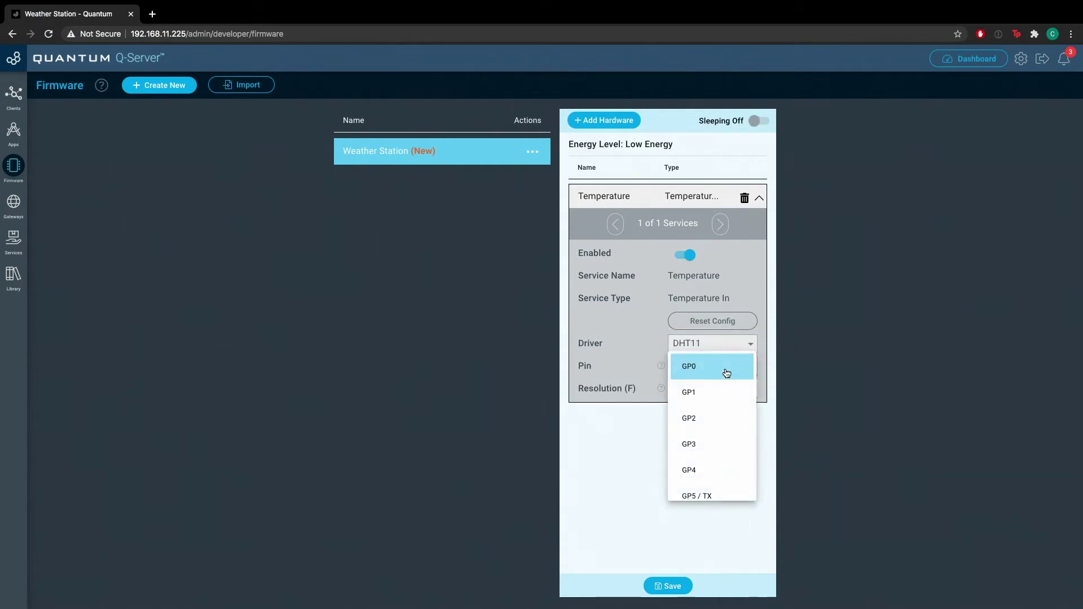
pyautogui.click(726, 374)
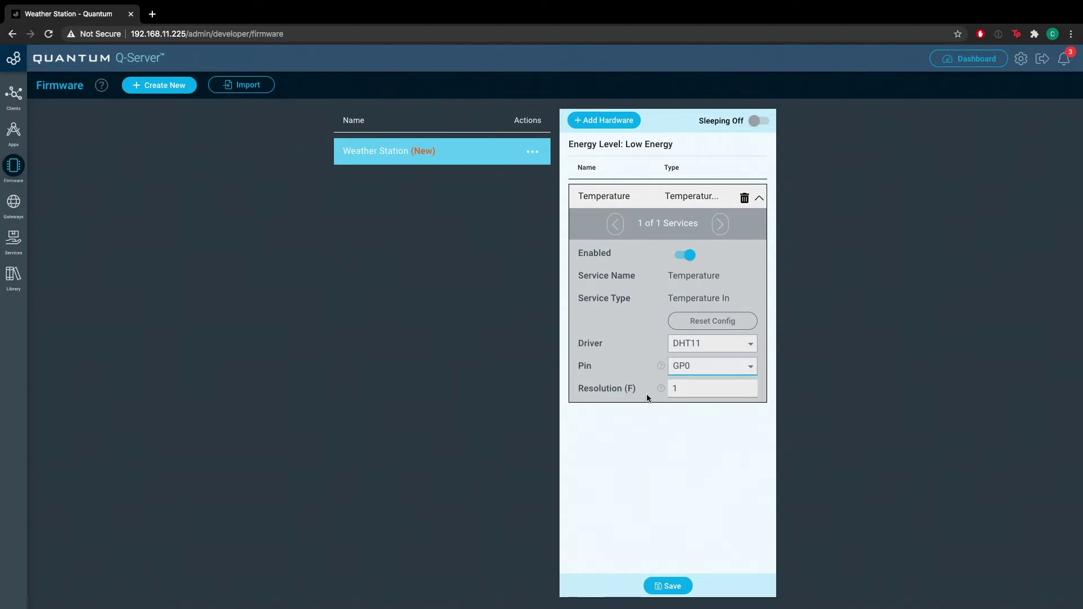
pyautogui.moveTo(639, 388)
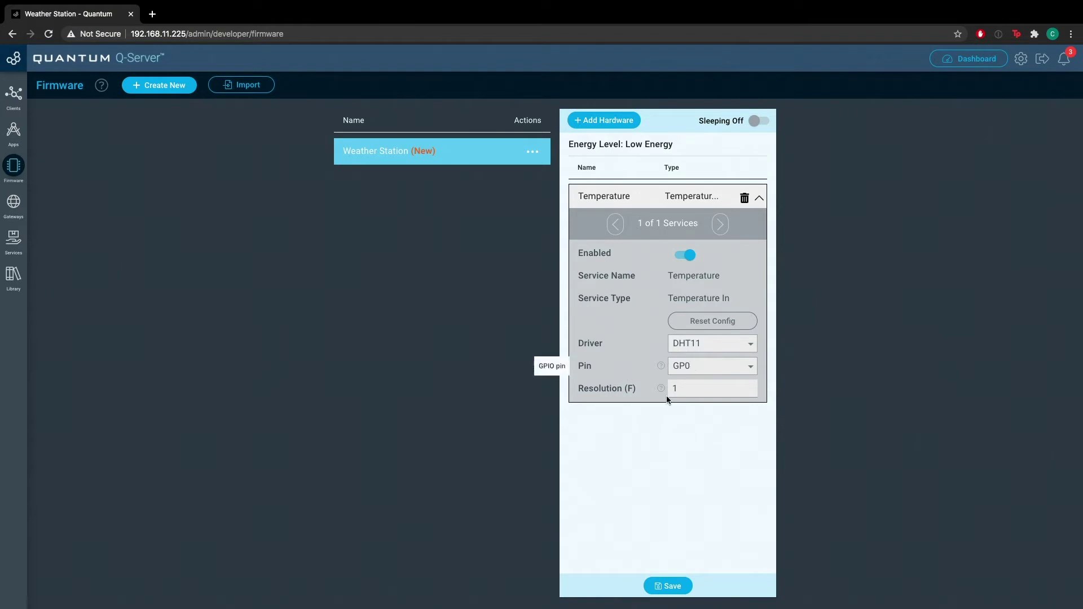
# - Add a Humidity sensor hardware named 'Humidity' to the firmware
pyautogui.click(609, 121)
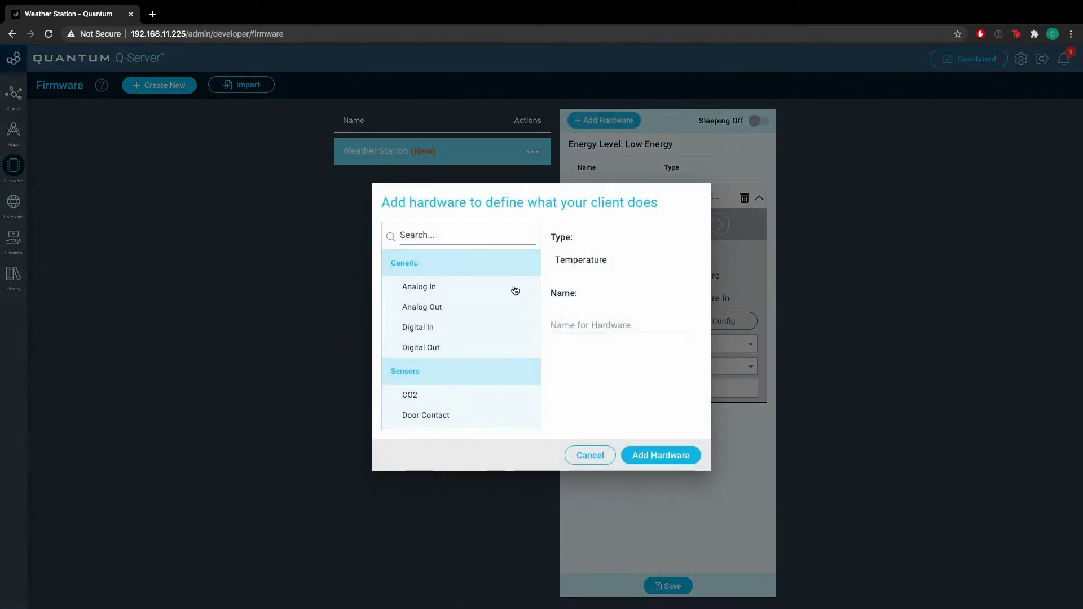
pyautogui.click(449, 235)
pyautogui.write('Hu')
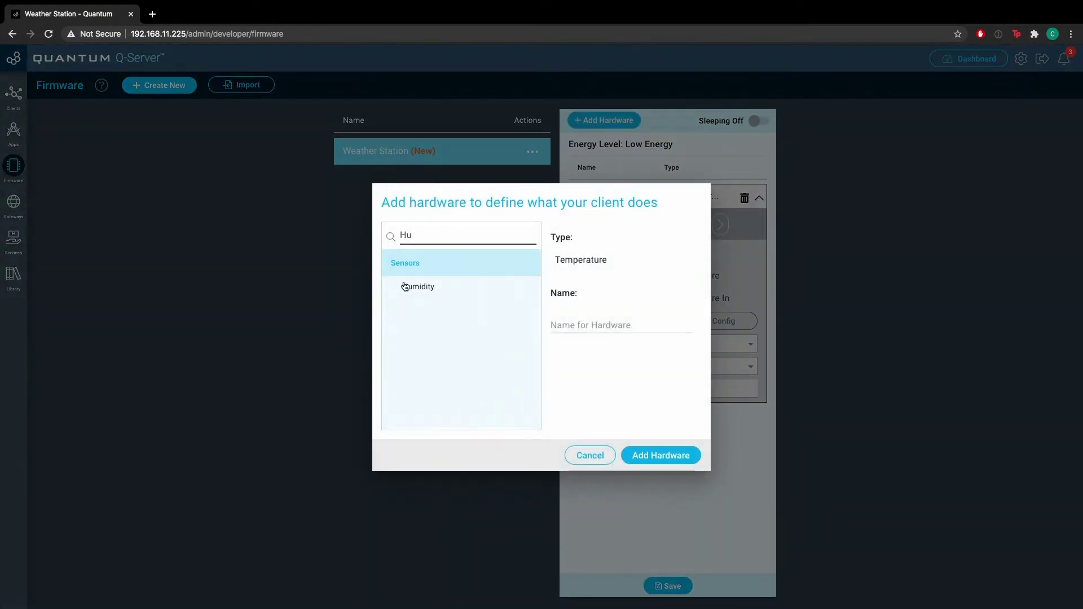
pyautogui.click(422, 288)
pyautogui.click(587, 326)
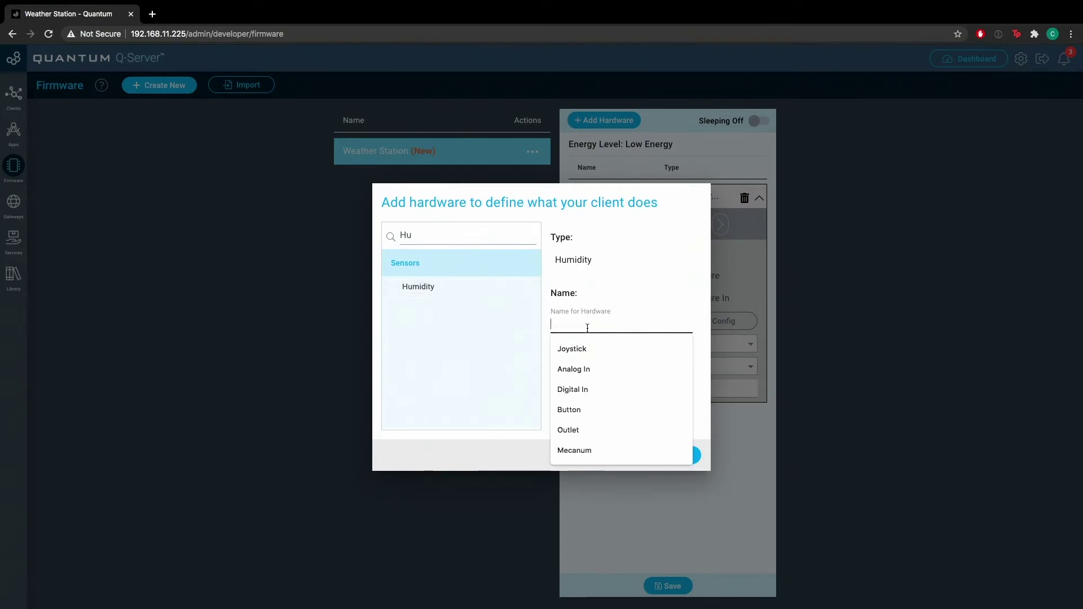
pyautogui.write('Humidity')
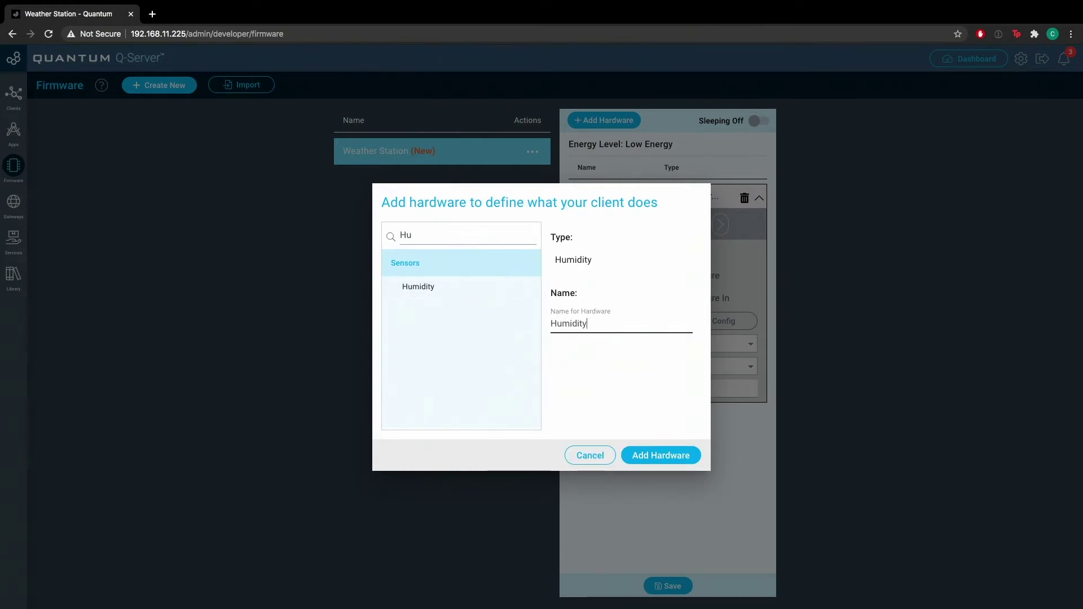
pyautogui.click(648, 457)
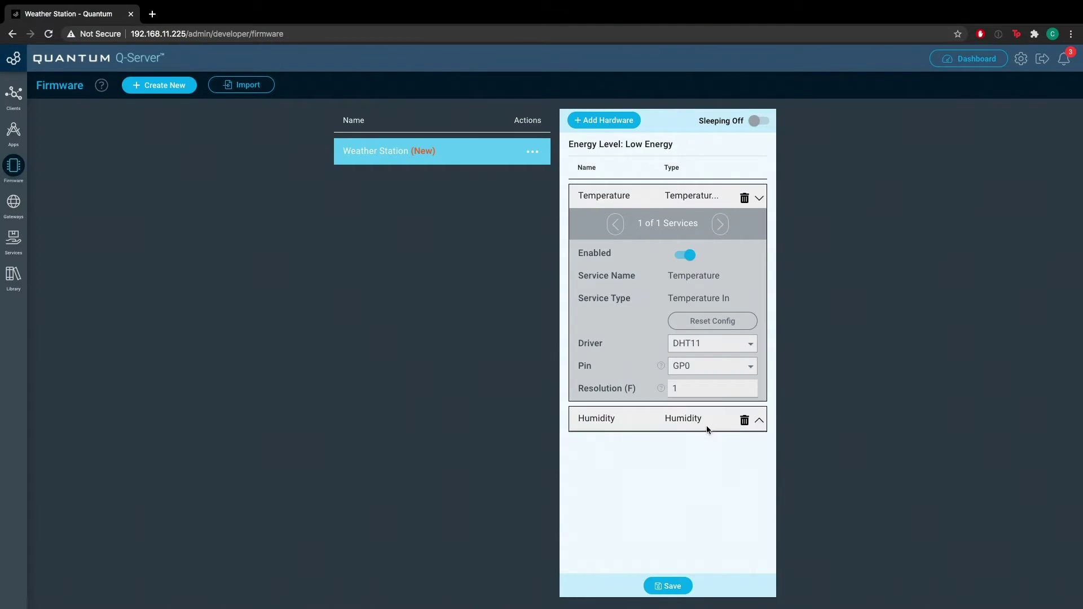
# - Set the Humidity sensor to the DHT11 driver on pin GP0
pyautogui.click(758, 422)
pyautogui.click(710, 376)
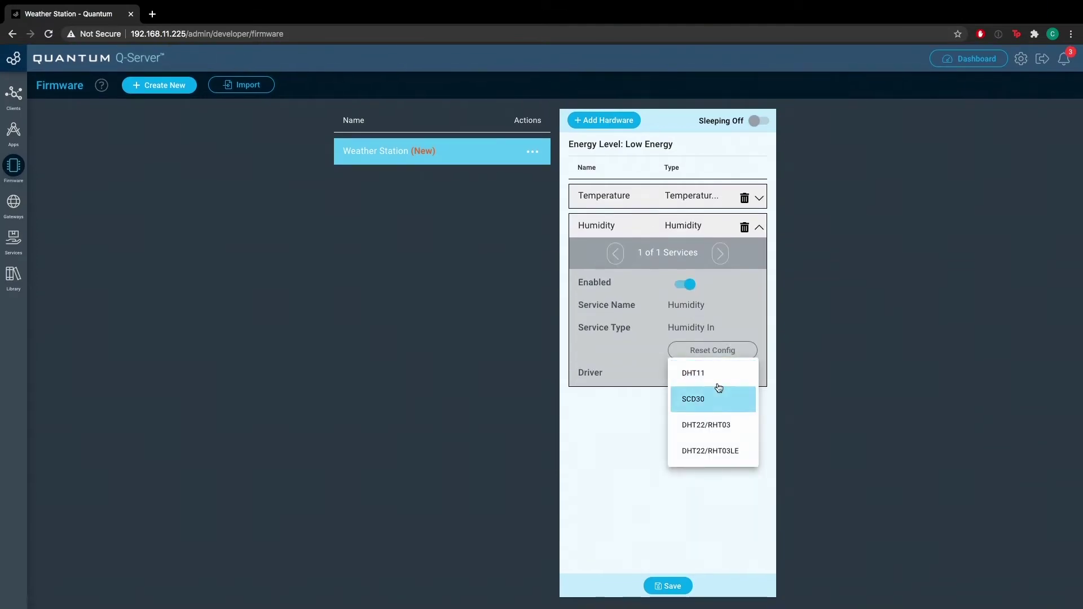
pyautogui.click(710, 377)
pyautogui.click(721, 399)
pyautogui.click(720, 399)
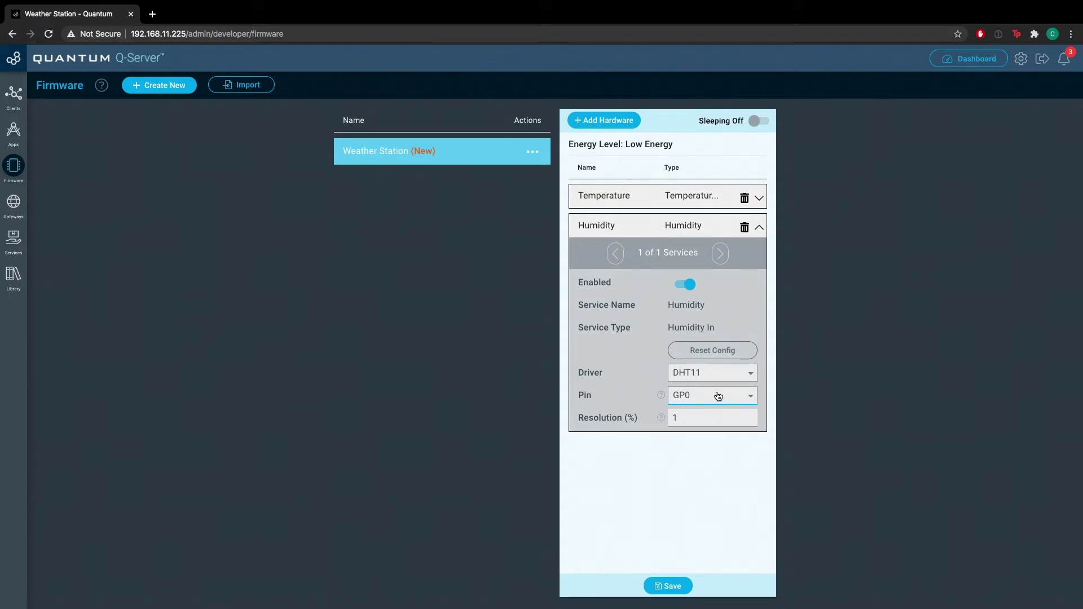
# - Save the firmware and upload it to the Weather Station client
pyautogui.click(685, 588)
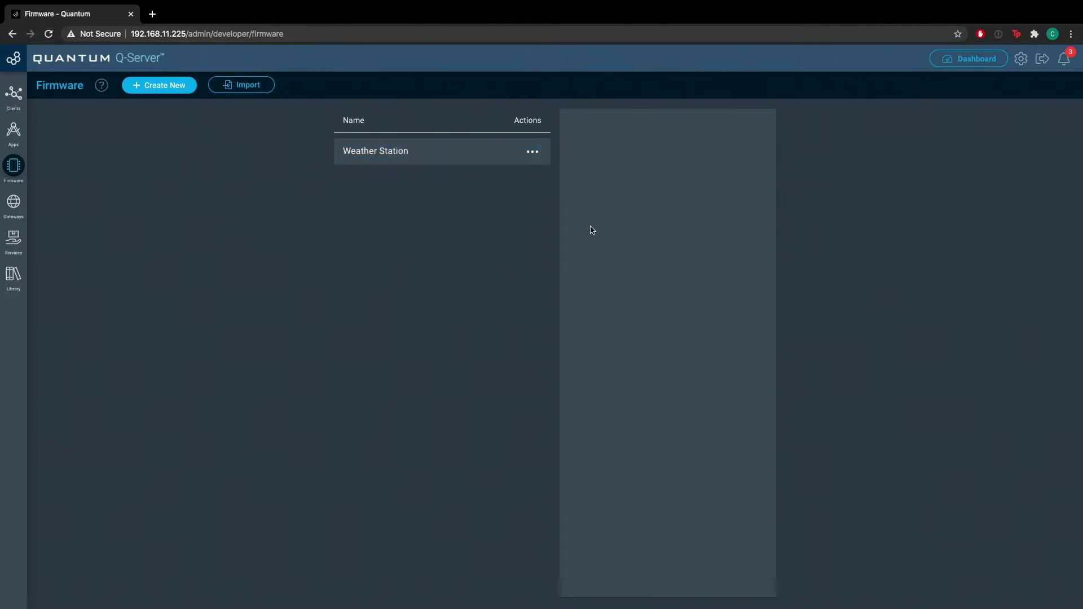
pyautogui.click(533, 152)
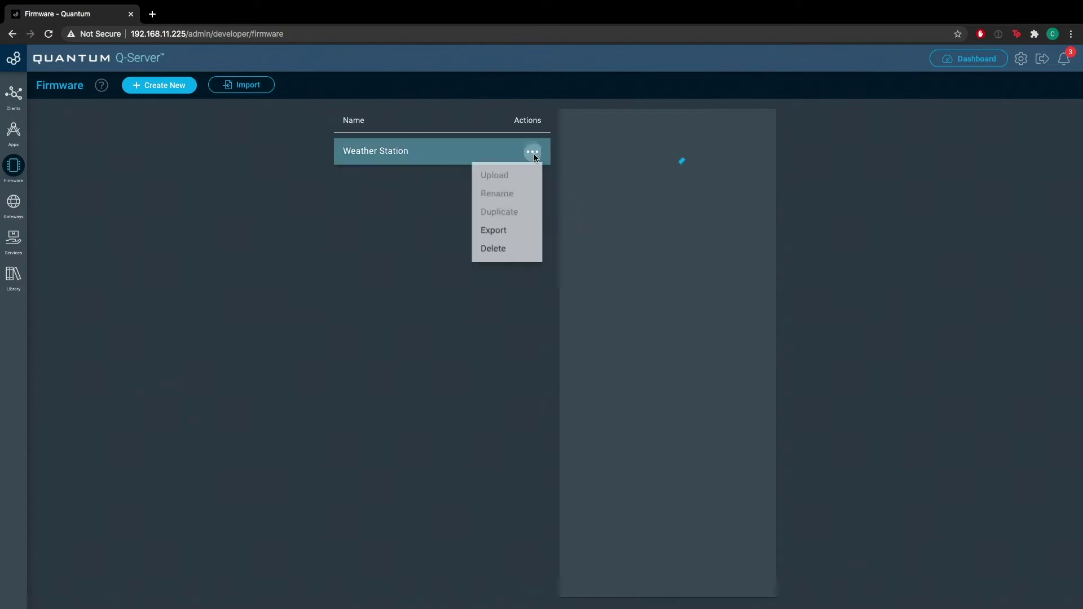
pyautogui.click(528, 176)
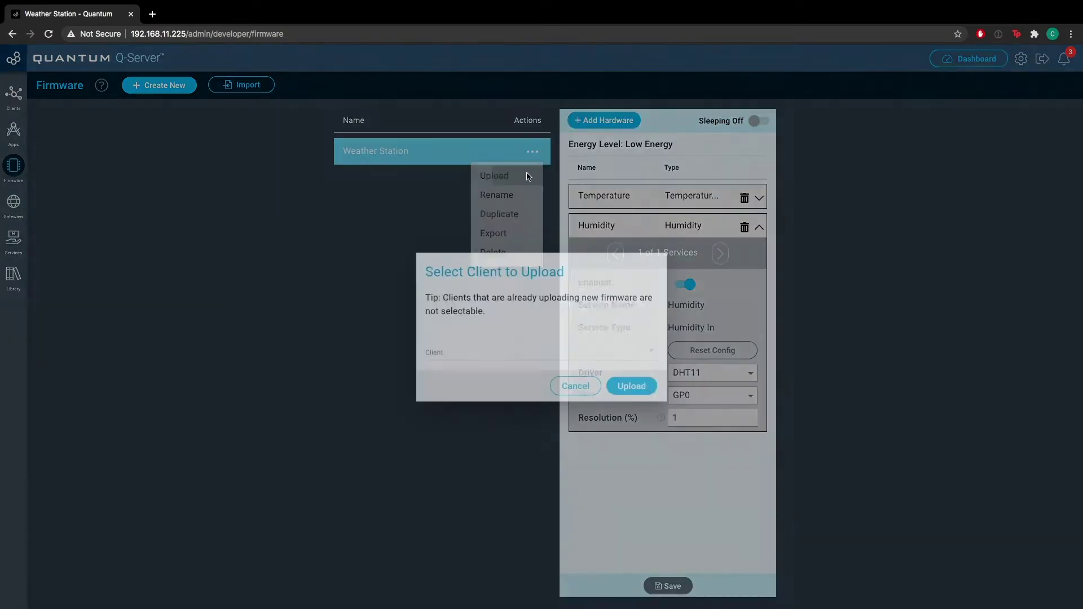
pyautogui.click(552, 355)
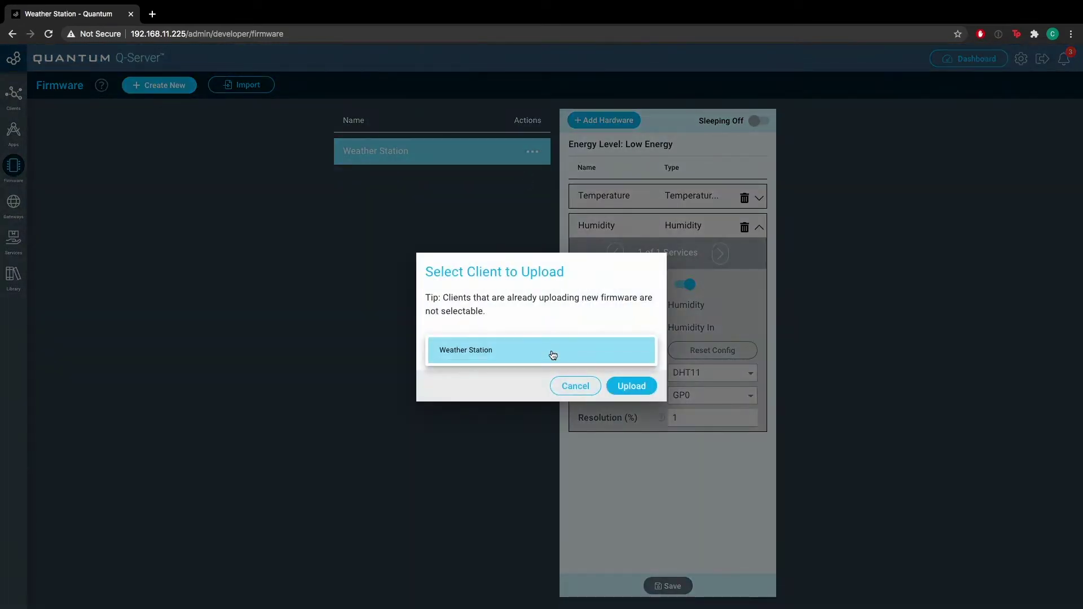
pyautogui.click(504, 358)
pyautogui.click(631, 386)
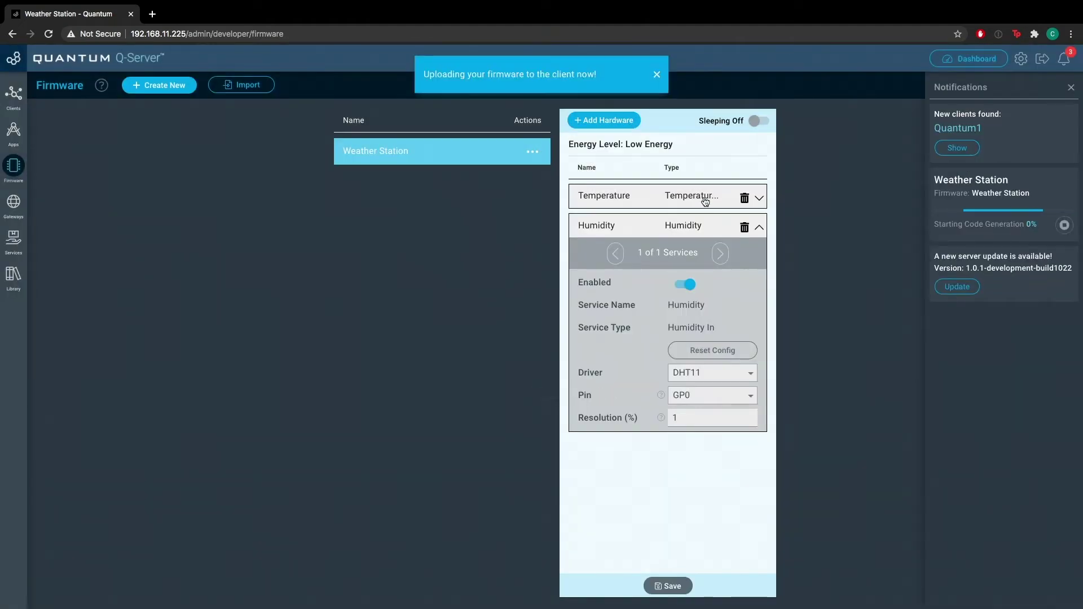
pyautogui.click(649, 75)
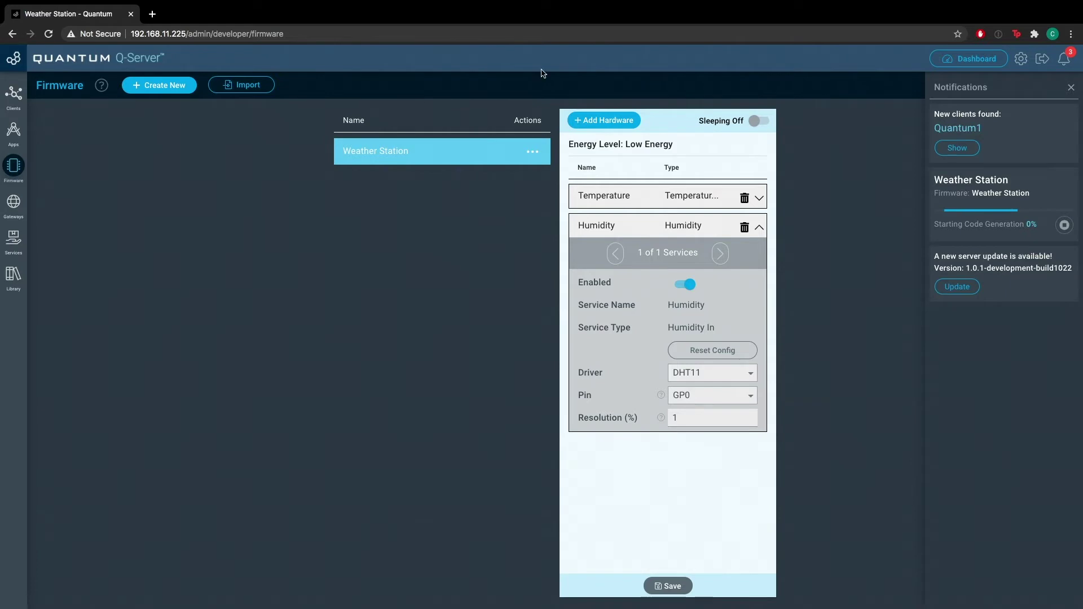
pyautogui.click(16, 131)
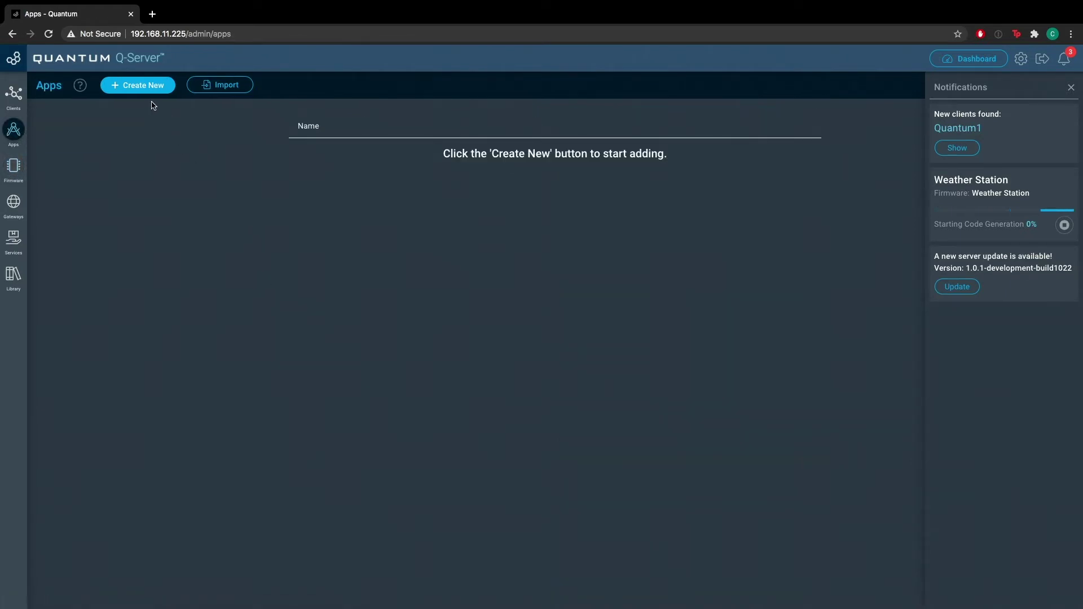
# - Create a new app named 'Weather Station'
pyautogui.click(144, 86)
pyautogui.click(498, 333)
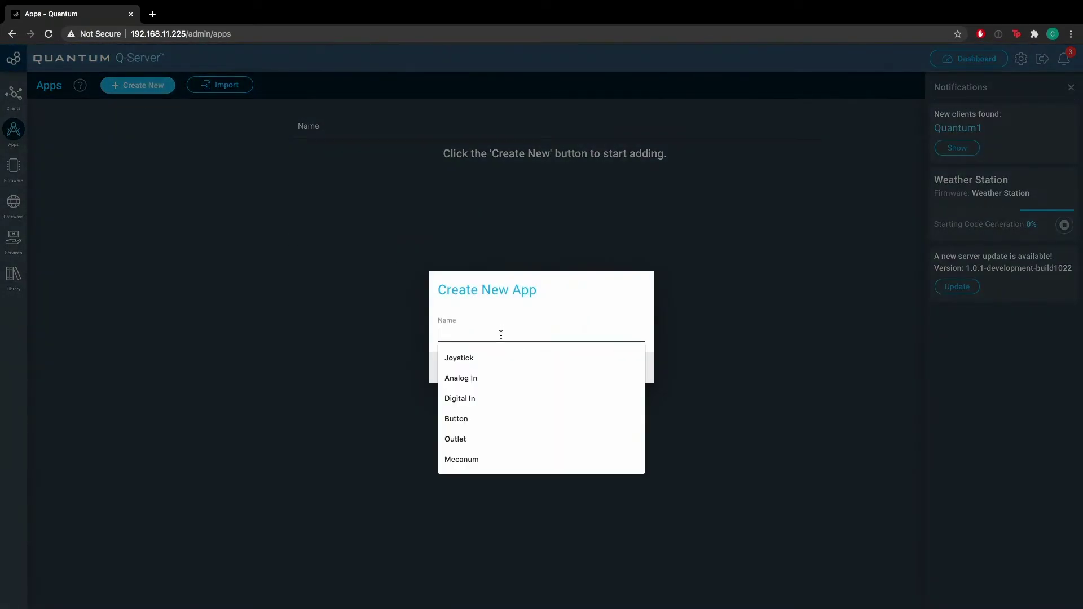
pyautogui.write('Weat')
pyautogui.click(502, 361)
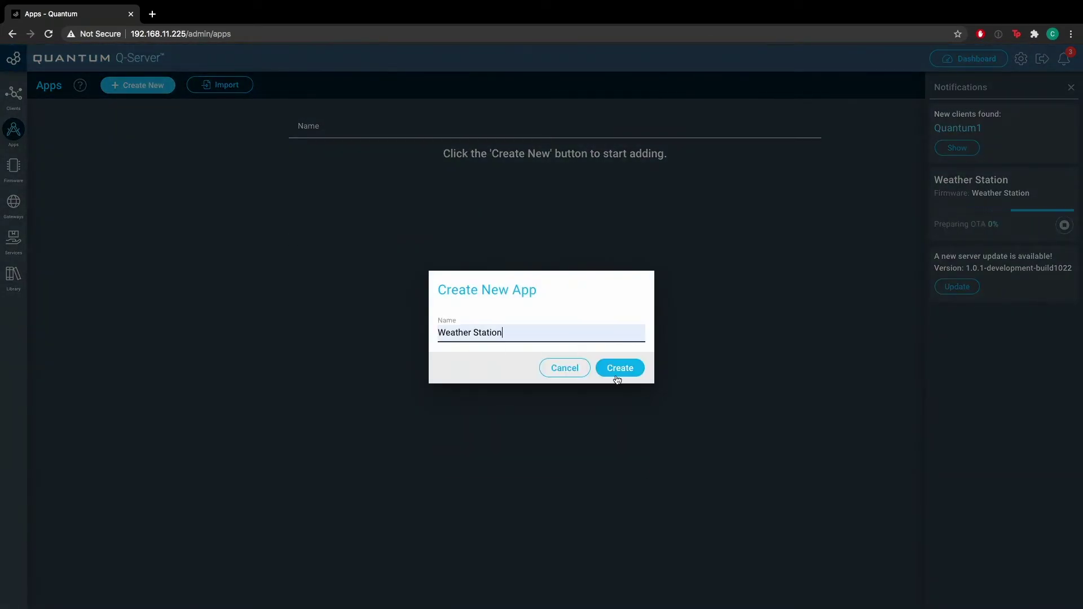
pyautogui.click(618, 368)
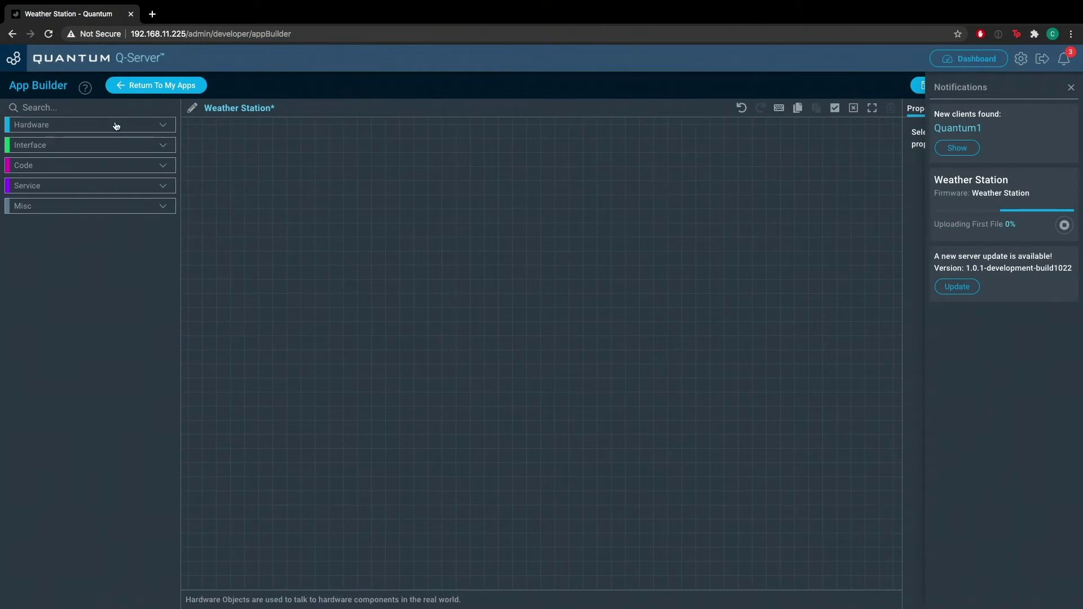
# - Place a Temperature sensor and a Humidity sensor onto the app canvas
pyautogui.click(88, 106)
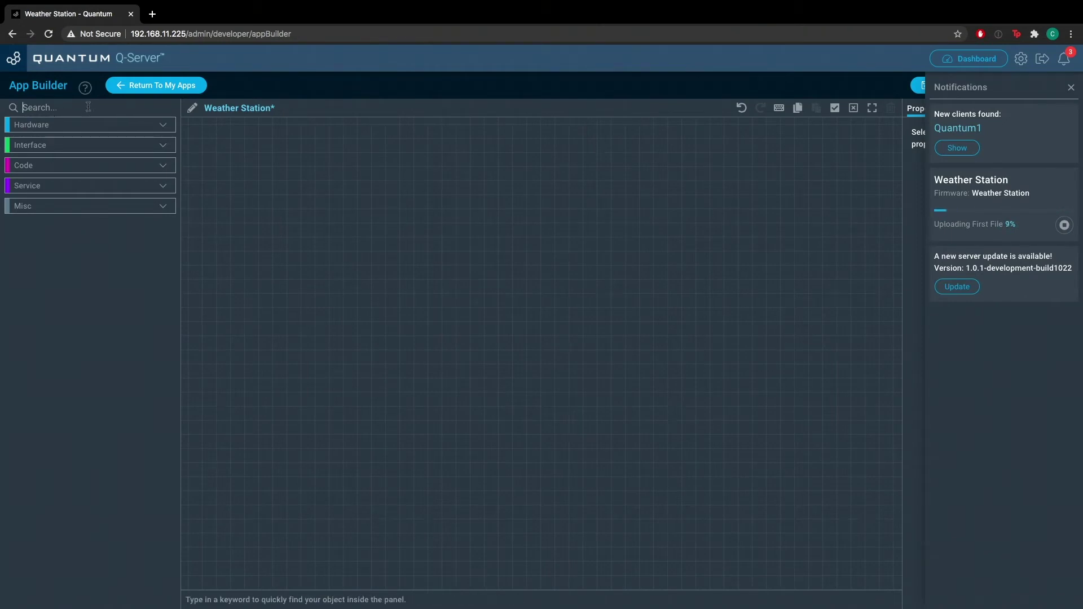
pyautogui.write('Tem')
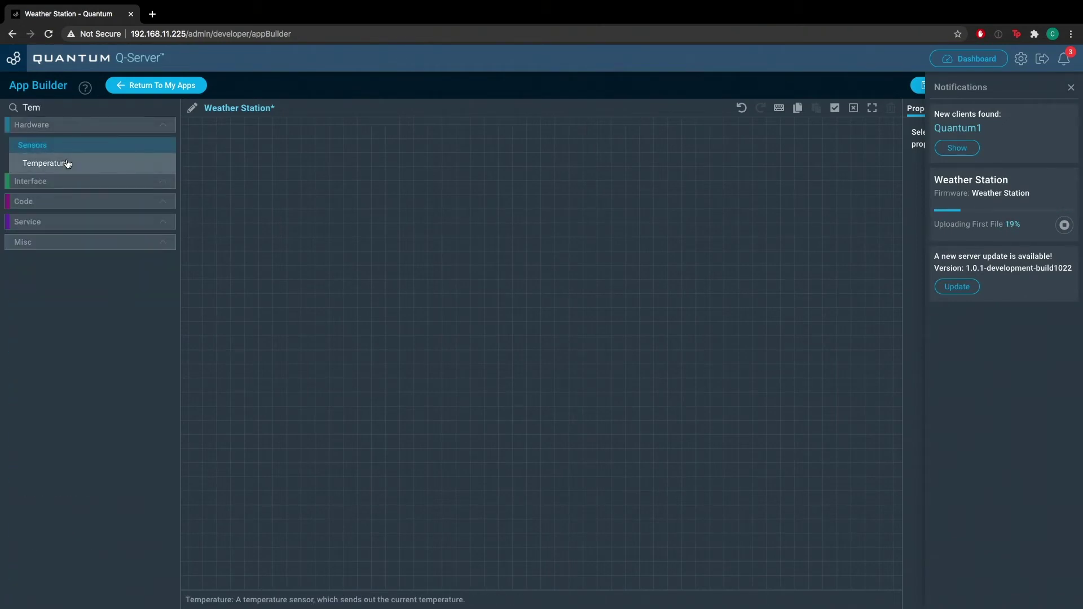
pyautogui.moveTo(66, 164); pyautogui.dragTo(339, 226)
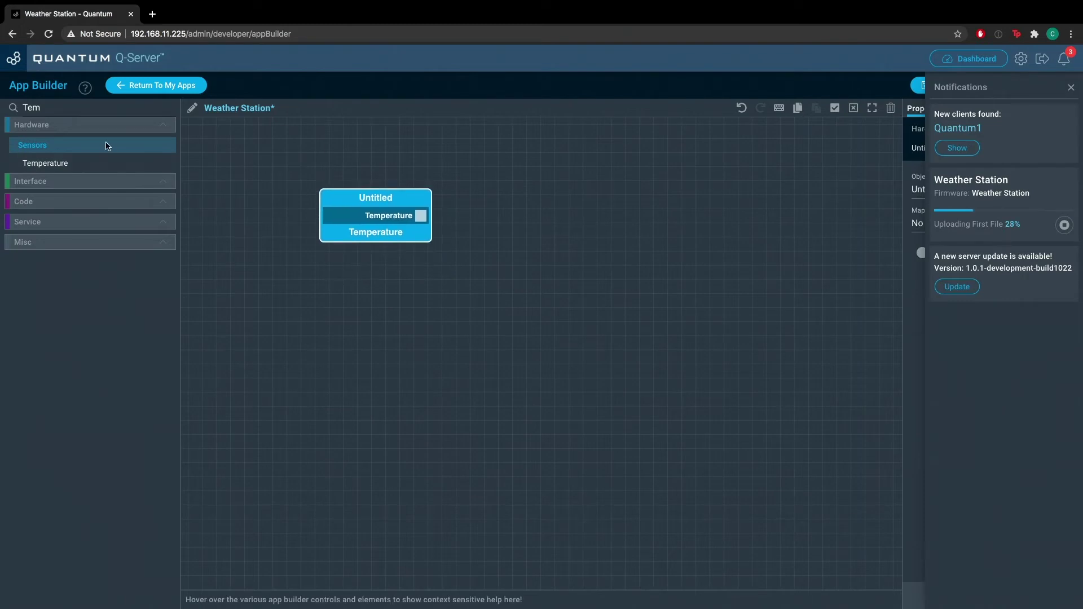
pyautogui.click(87, 107)
pyautogui.doubleClick(88, 107)
pyautogui.write('H')
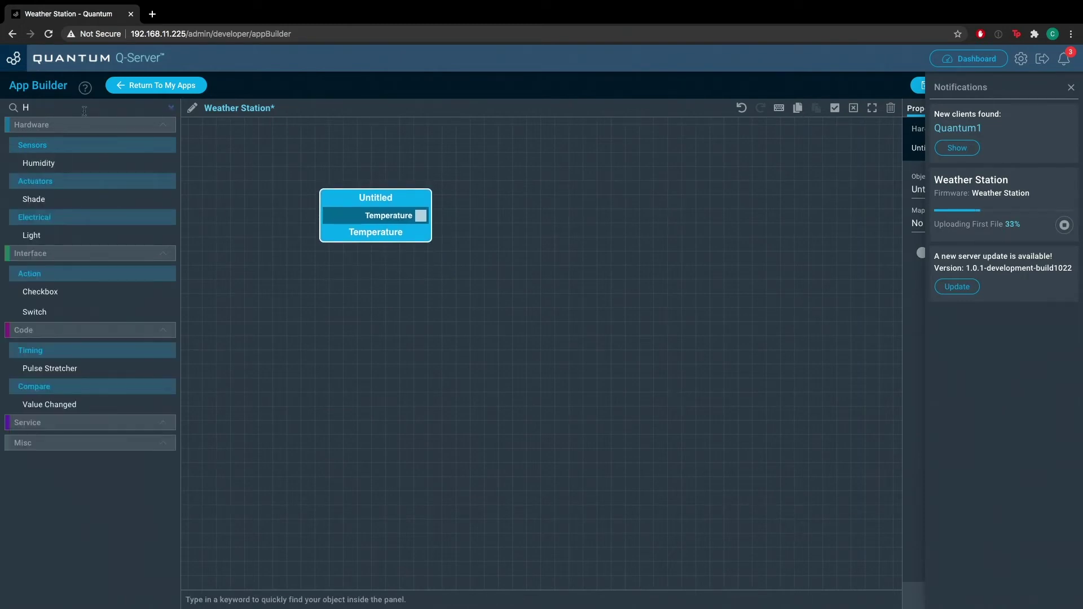
pyautogui.moveTo(79, 166); pyautogui.dragTo(378, 288)
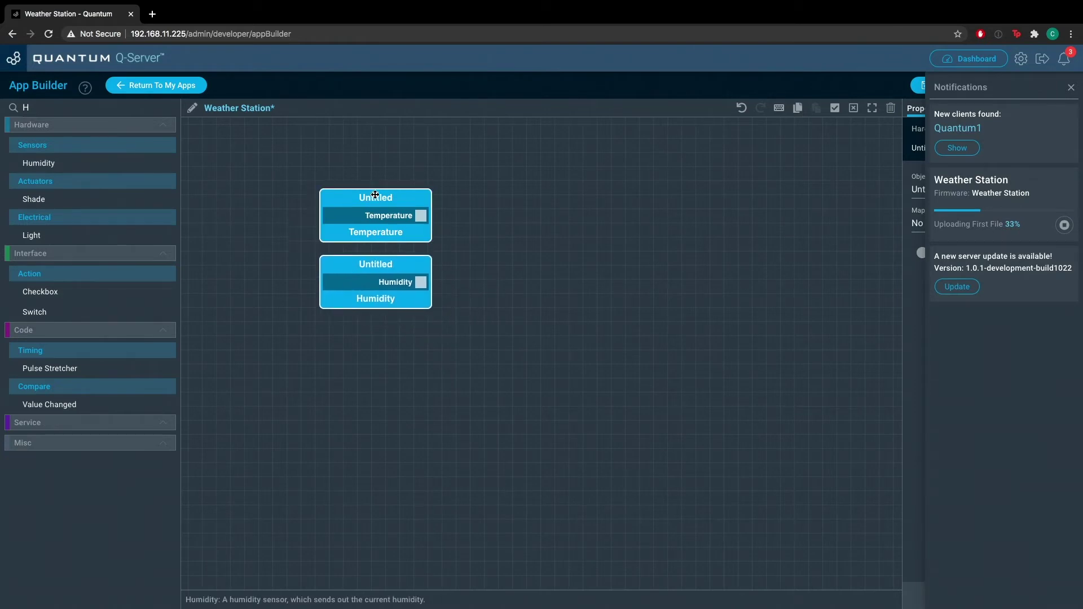
# - Rename the first sensor node to 'Temperature' and save its properties
pyautogui.click(1071, 87)
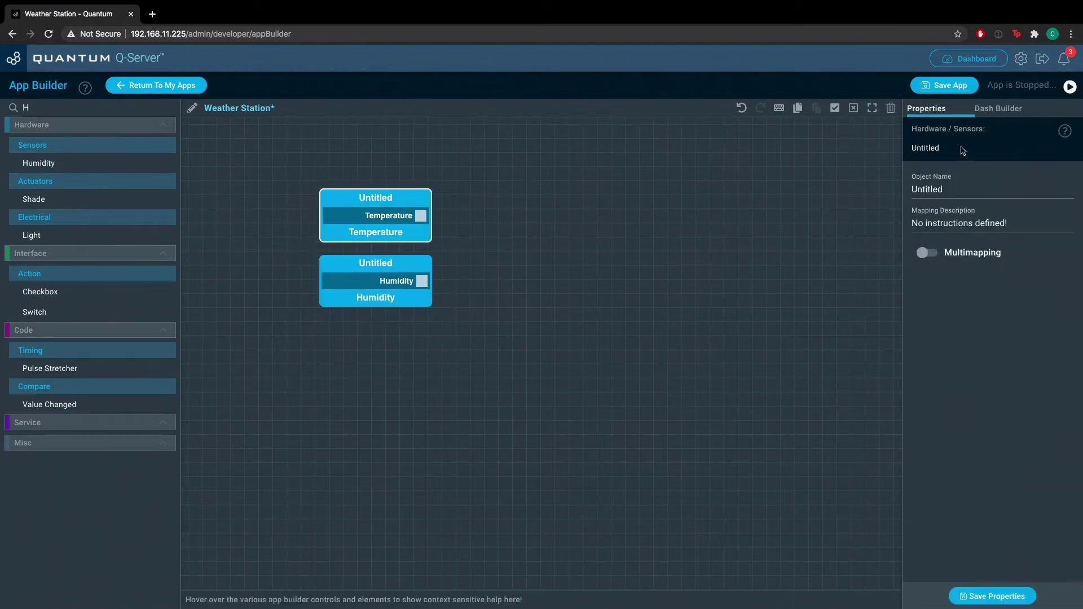
pyautogui.click(928, 189)
pyautogui.hotkey('ctrl', 'a')
pyautogui.write('Tempera')
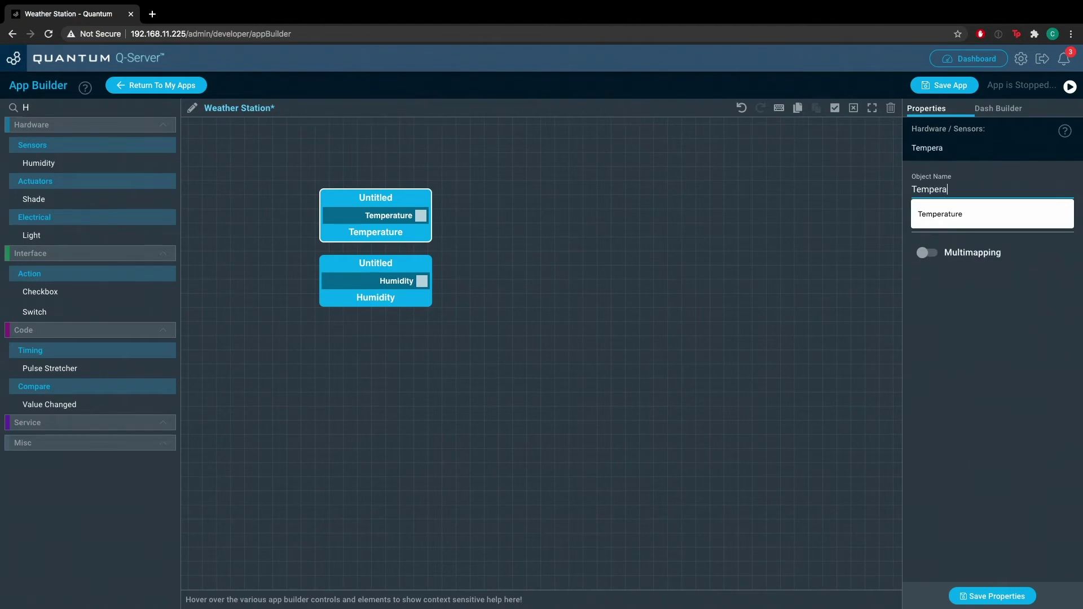
pyautogui.write('ture')
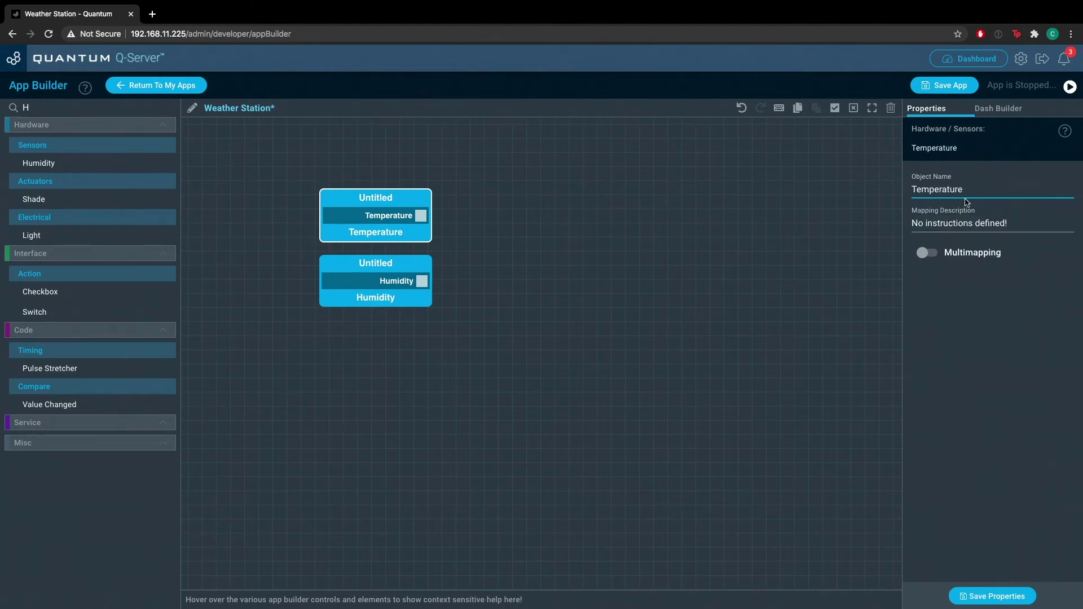
pyautogui.click(992, 596)
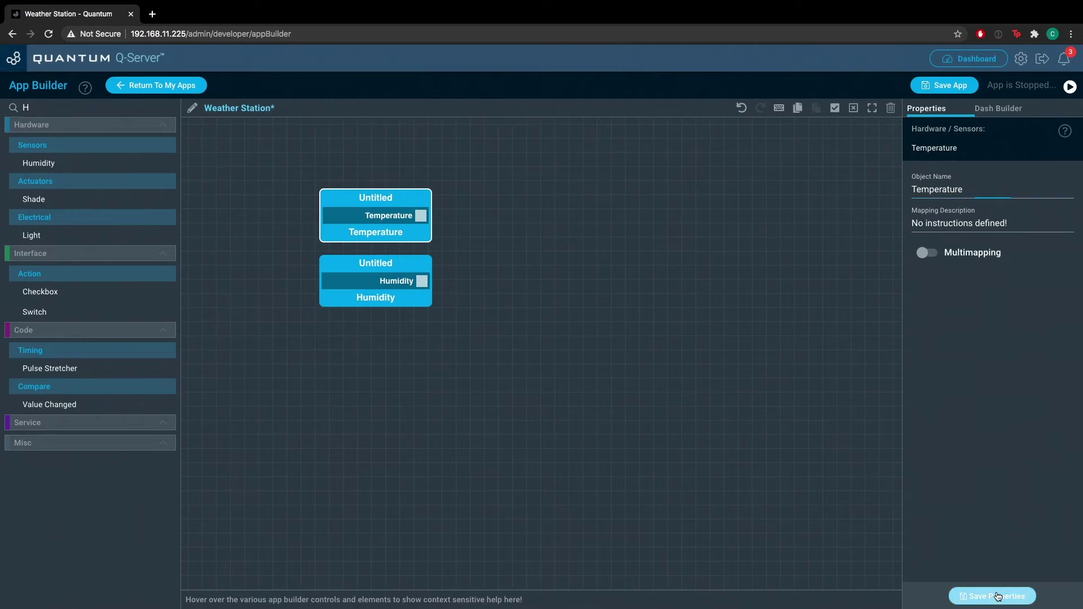
# - Enter 'Humidity' as the humidity sensor node's object name
pyautogui.click(376, 265)
pyautogui.click(978, 189)
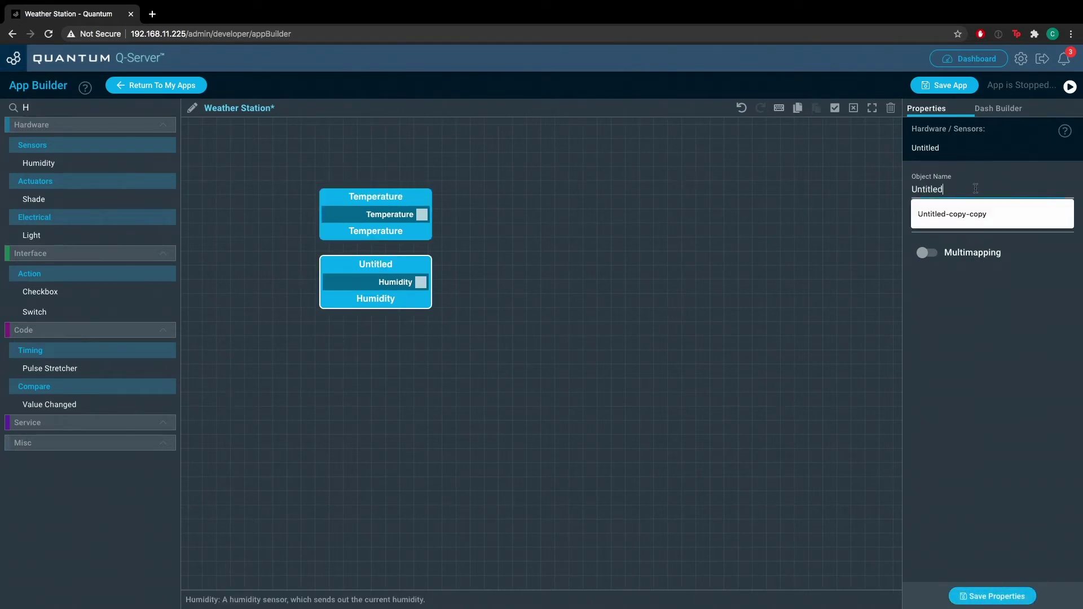
pyautogui.doubleClick(926, 189)
pyautogui.write('Humidity')
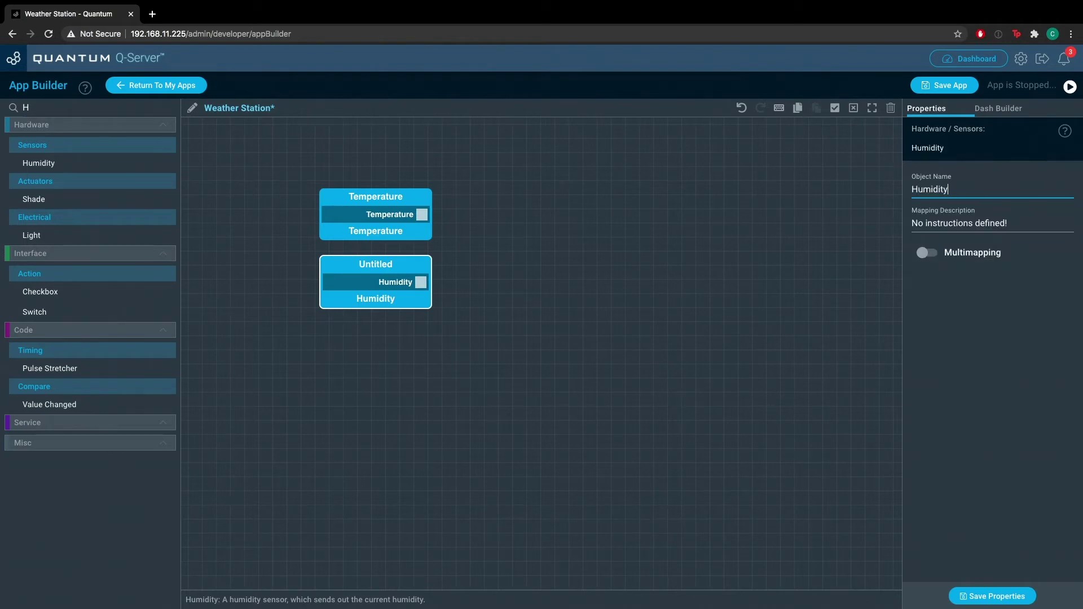
# - Save the Humidity node name and clear the old palette search
pyautogui.click(965, 596)
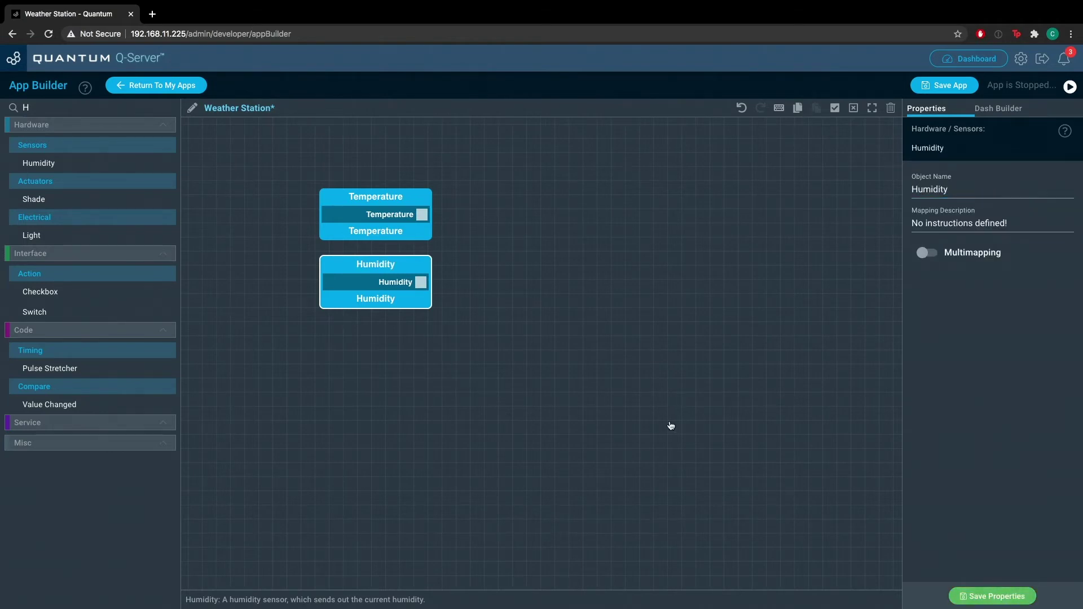
pyautogui.rightClick(169, 105)
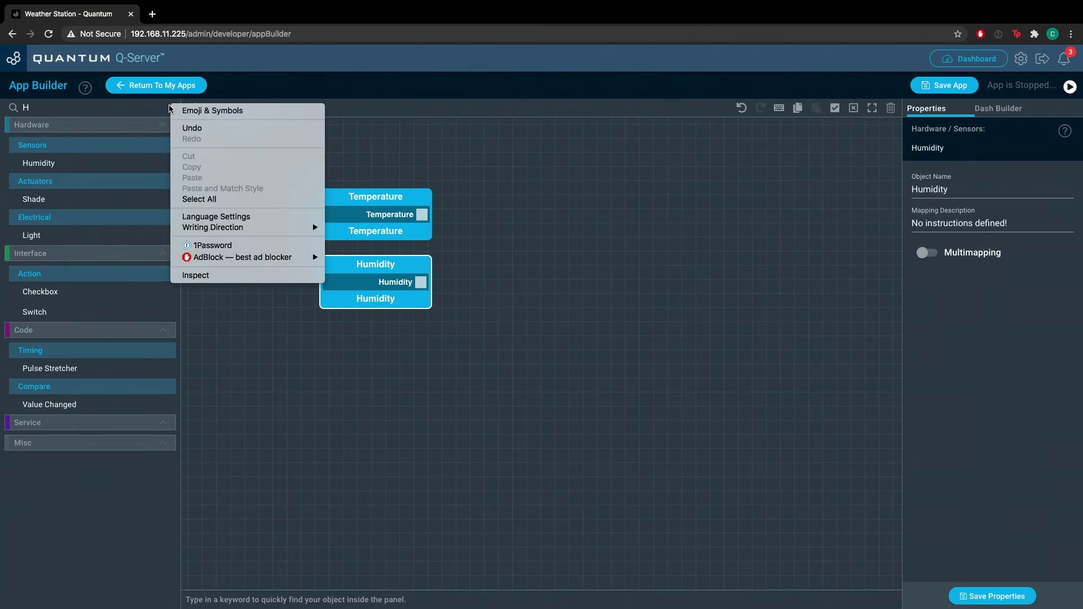
pyautogui.rightClick(113, 108)
pyautogui.press('Escape')
pyautogui.press('BackSpace')
# - Search the palette for 'Text' and place two Text nodes beside the sensors
pyautogui.write('Test')
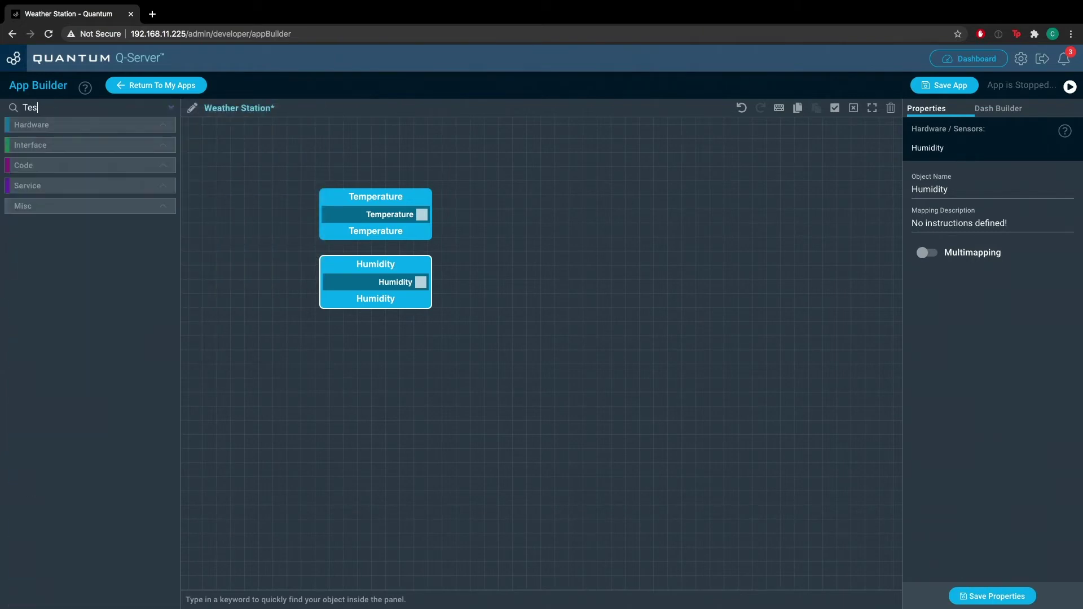
pyautogui.press('BackSpace')
pyautogui.press('BackSpace')
pyautogui.write('xt')
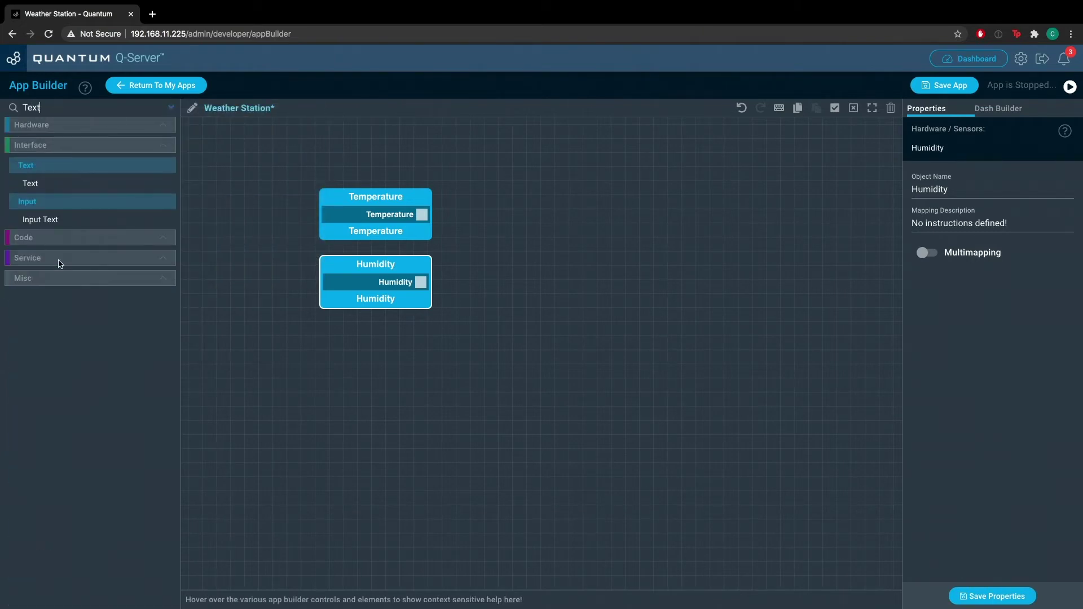
pyautogui.moveTo(82, 179); pyautogui.dragTo(595, 191)
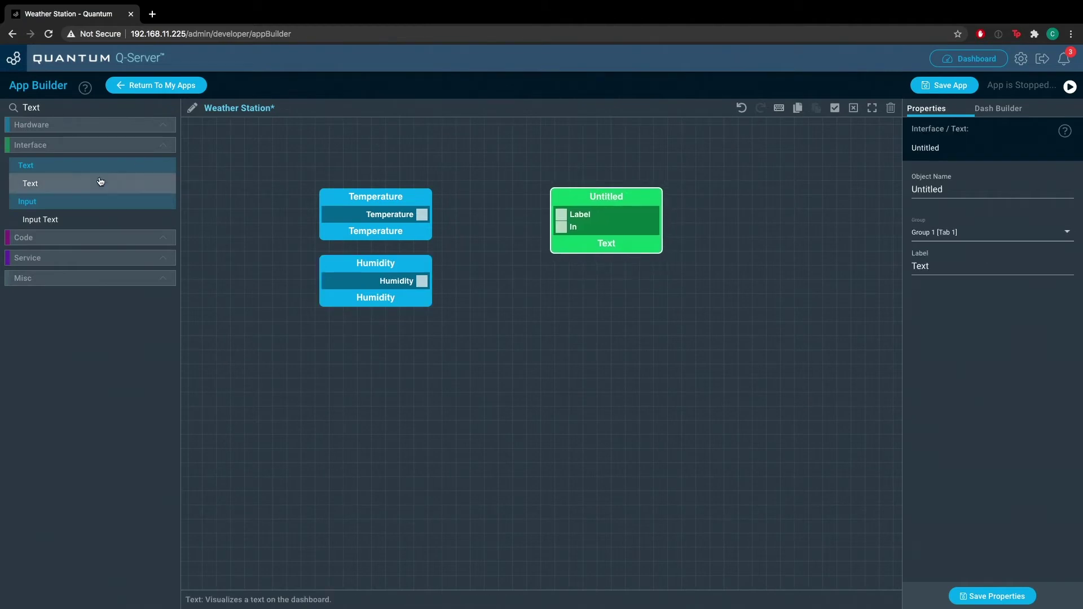
pyautogui.moveTo(99, 181); pyautogui.dragTo(555, 269)
pyautogui.moveTo(620, 199); pyautogui.dragTo(605, 200)
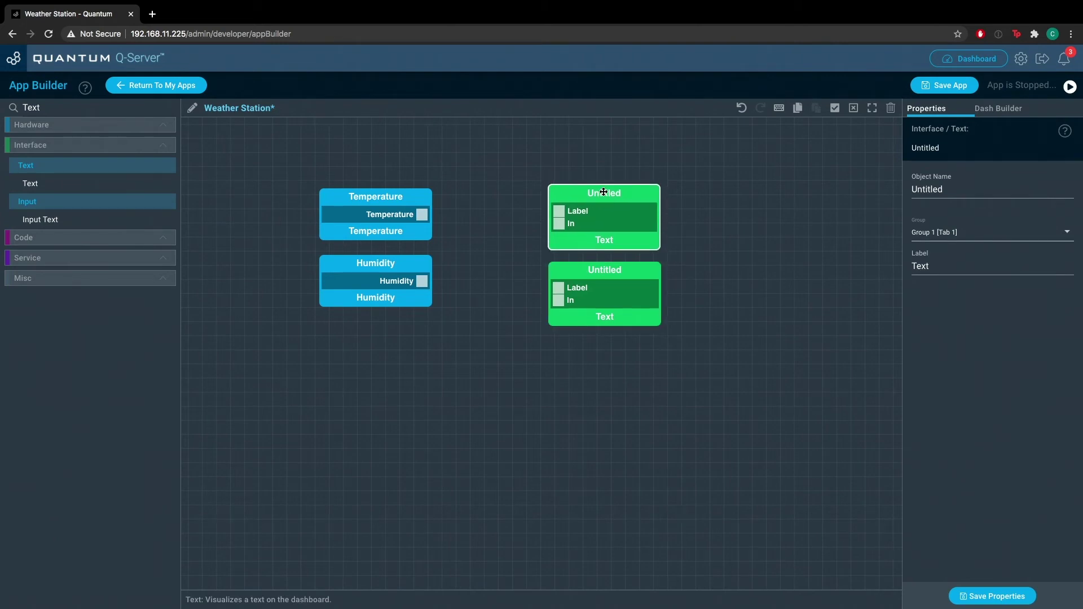
# - Name the first Text node 'Temperature' with label 'Current Temp:' and save
pyautogui.click(936, 189)
pyautogui.doubleClick(928, 190)
pyautogui.write('Tempera')
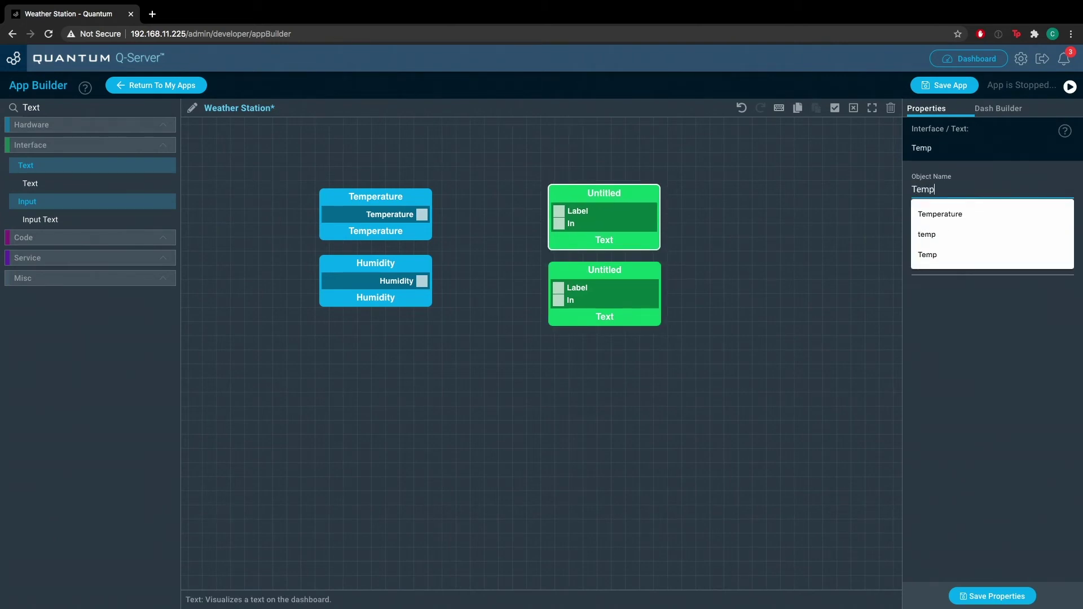
pyautogui.click(940, 214)
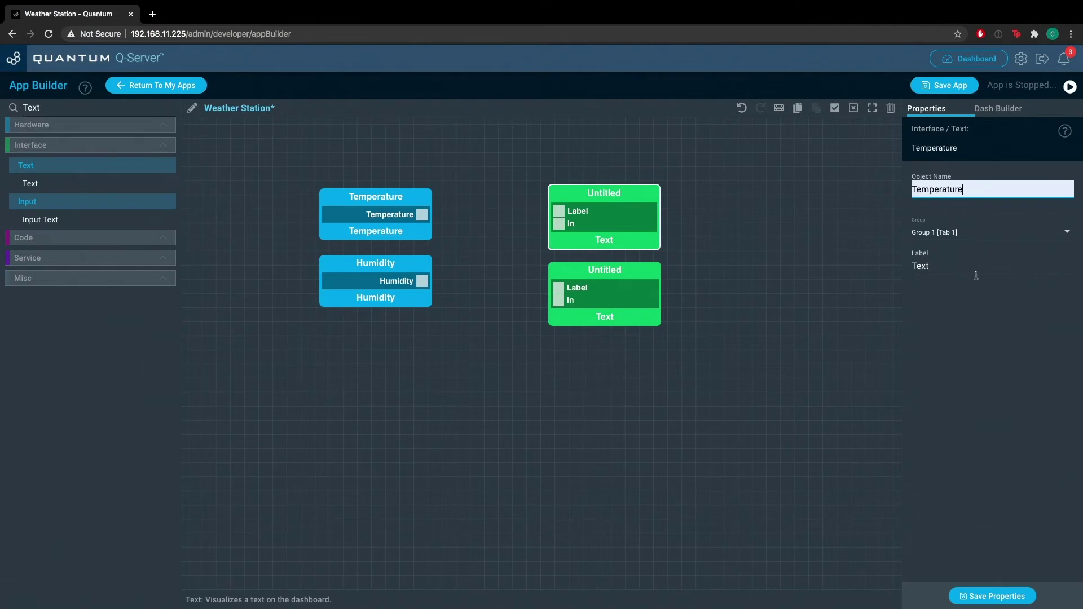
pyautogui.click(953, 267)
pyautogui.doubleClick(952, 266)
pyautogui.write('Current Temp:')
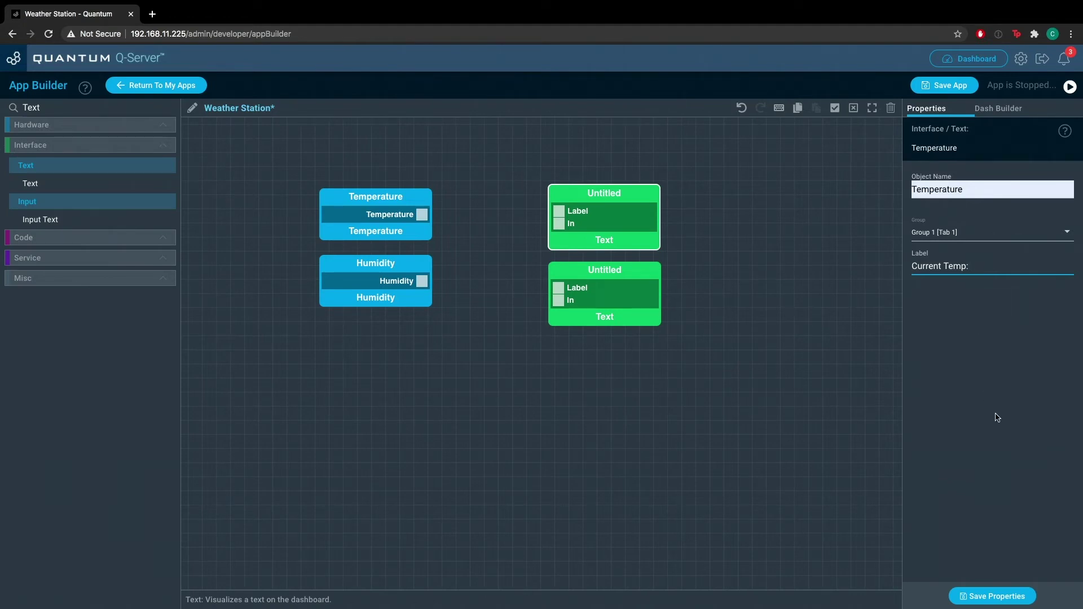
pyautogui.click(995, 596)
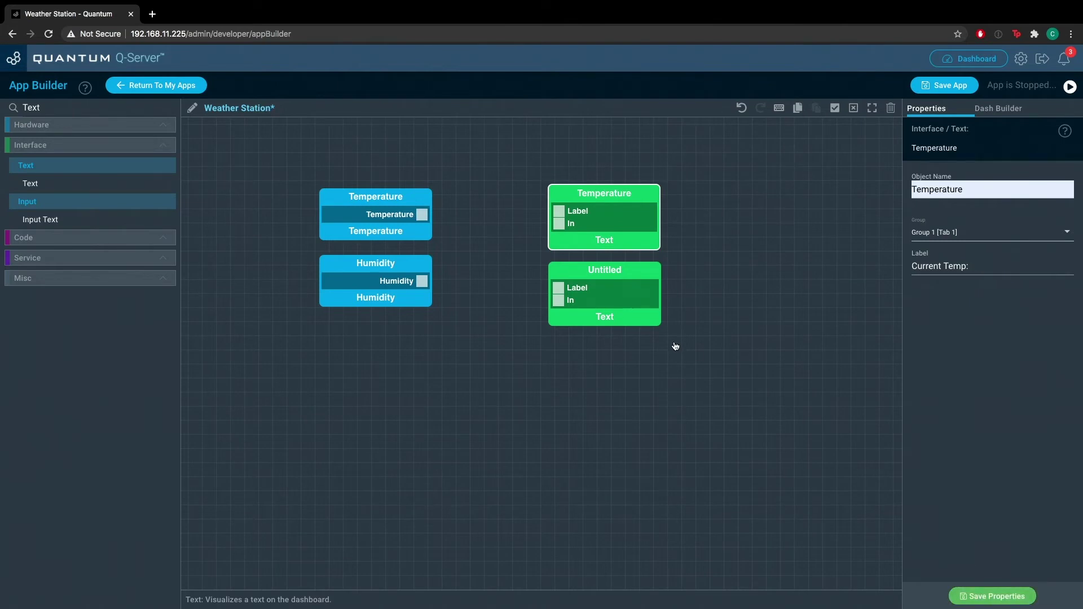
# - Name the second Text node 'Humidity' with label 'Current Humidity:' and save
pyautogui.click(594, 270)
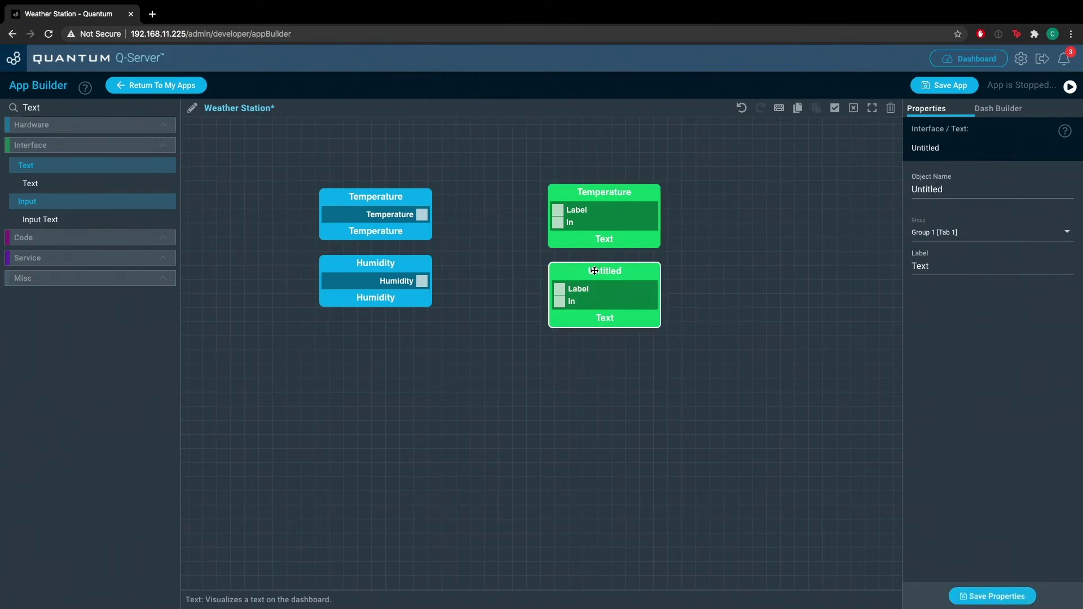
pyautogui.click(988, 192)
pyautogui.doubleClick(987, 192)
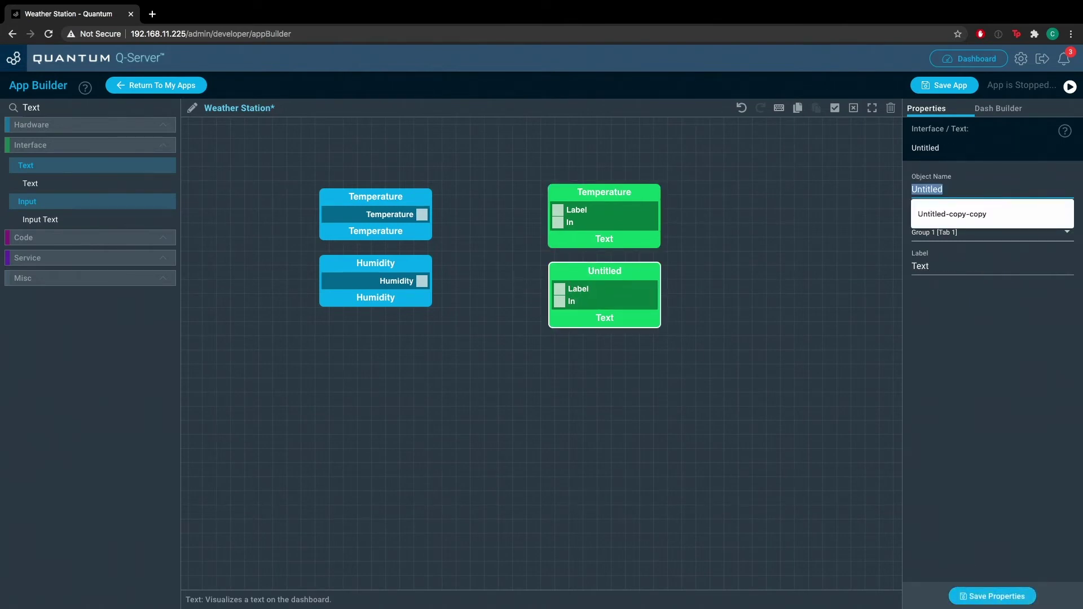
pyautogui.write('Humidity')
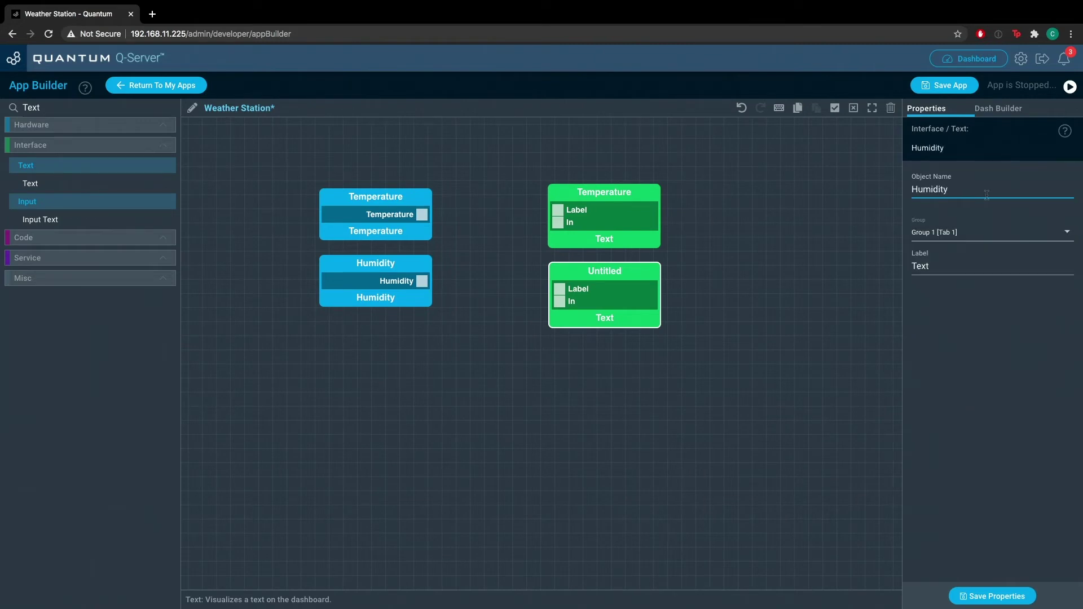
pyautogui.click(949, 263)
pyautogui.doubleClick(949, 263)
pyautogui.write('Current Humidity:')
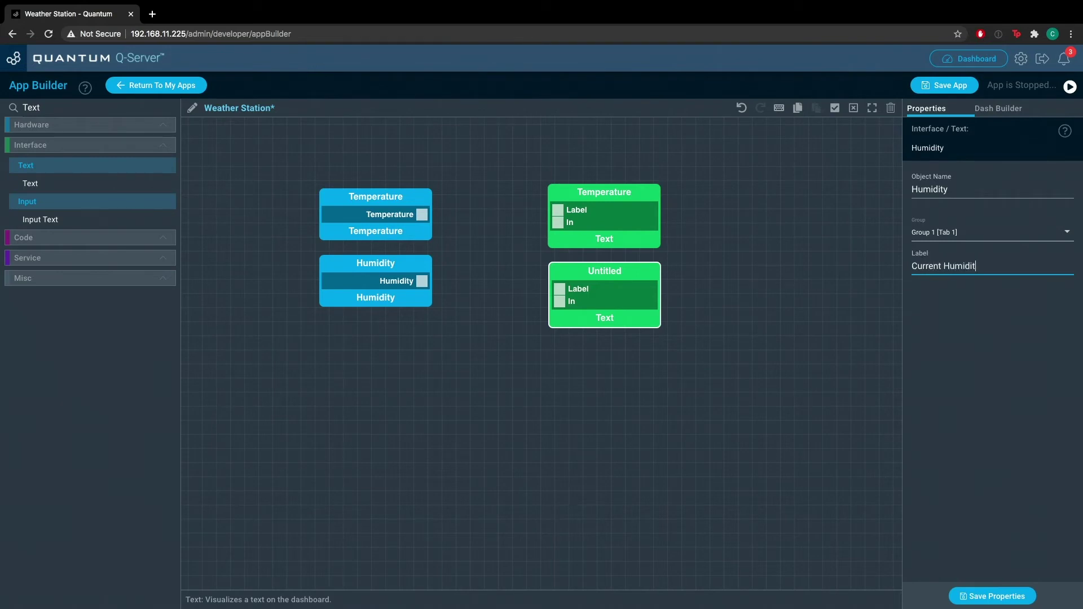
pyautogui.click(1000, 594)
# - Connect the Humidity and Temperature sensors to their Text displays and save the app
pyautogui.moveTo(389, 263); pyautogui.dragTo(389, 277)
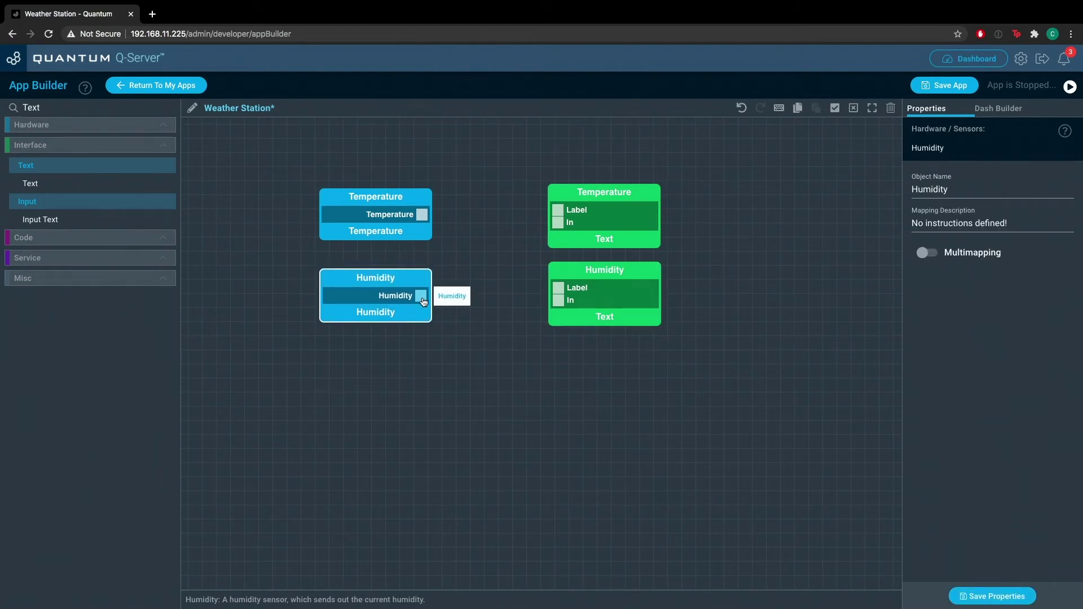
pyautogui.moveTo(423, 299); pyautogui.dragTo(561, 299)
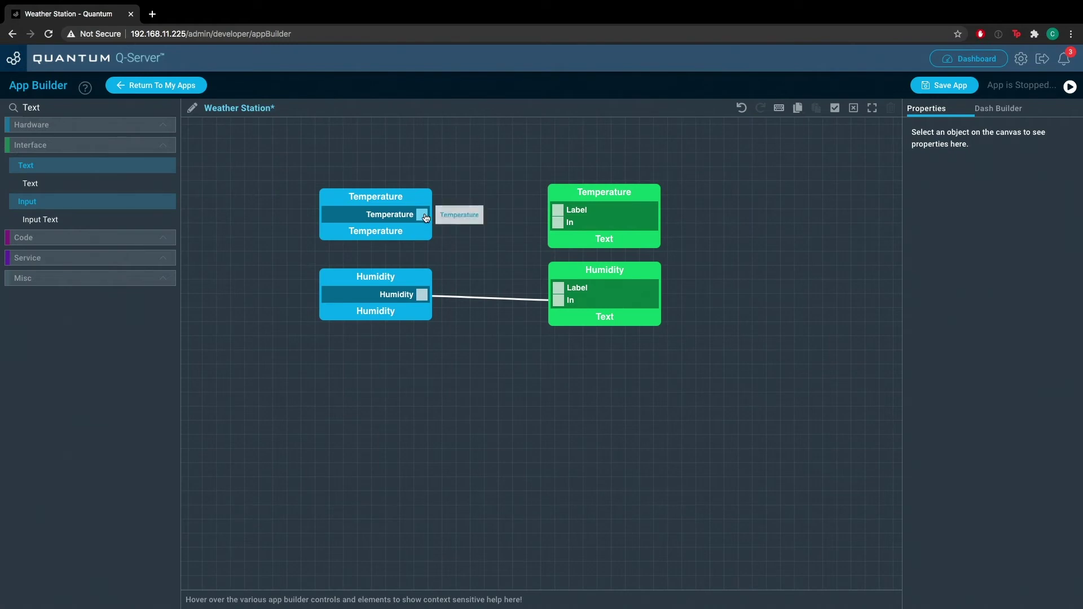
pyautogui.moveTo(422, 214); pyautogui.dragTo(559, 223)
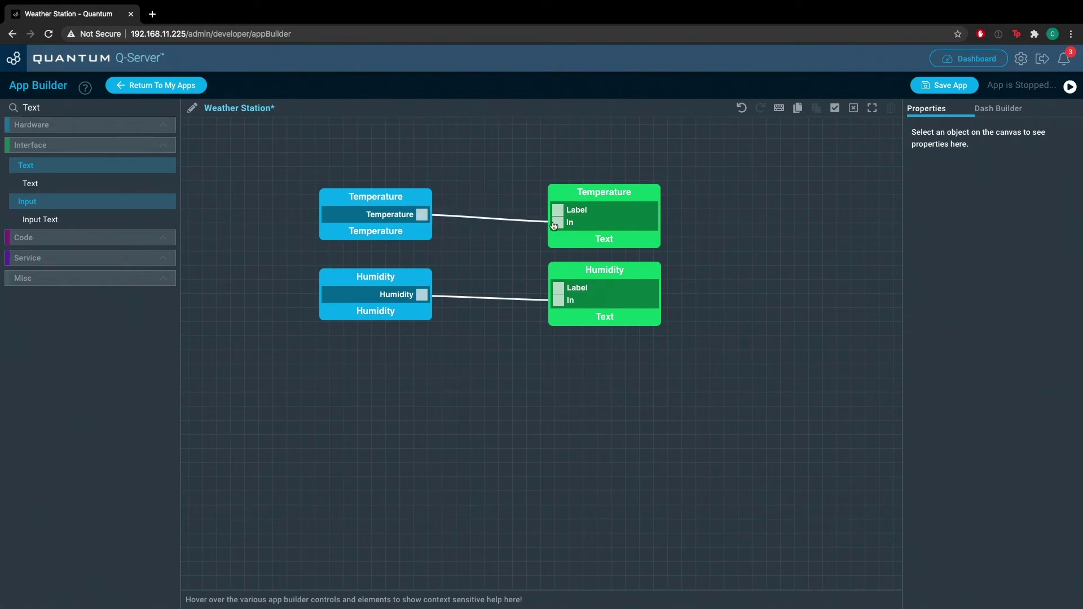
pyautogui.click(947, 92)
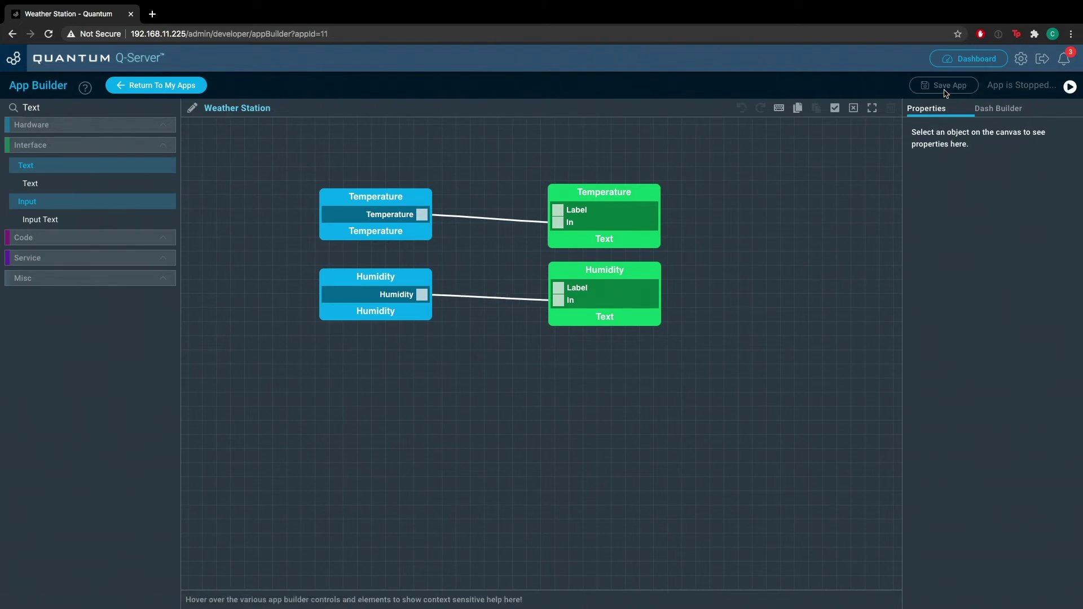
# - Map the app's Temperature sensor to the 'Weather Station - Temperature' client
pyautogui.click(169, 87)
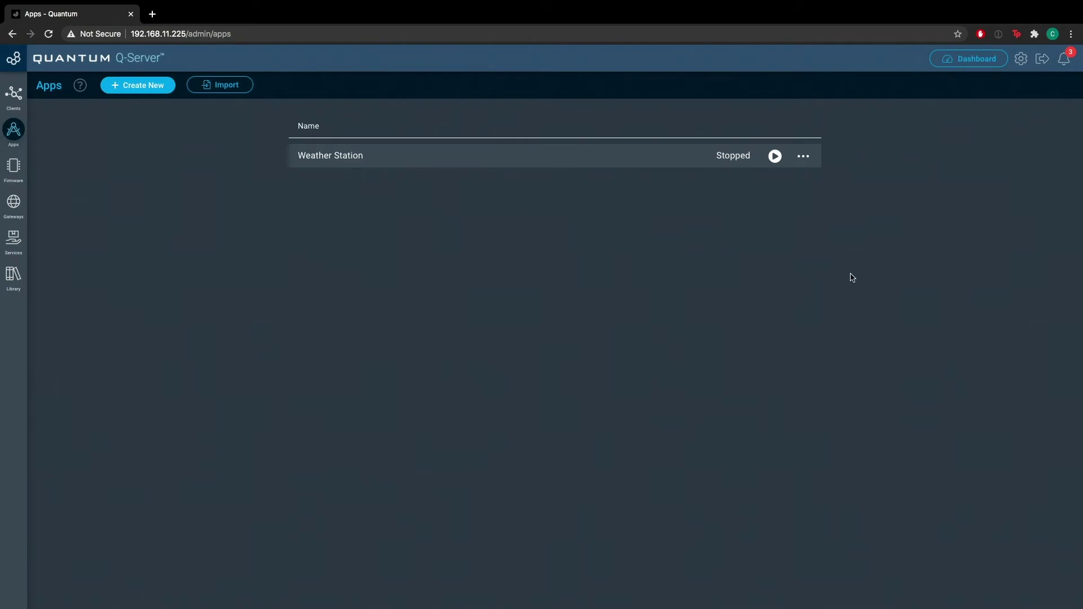
pyautogui.click(775, 158)
pyautogui.click(510, 222)
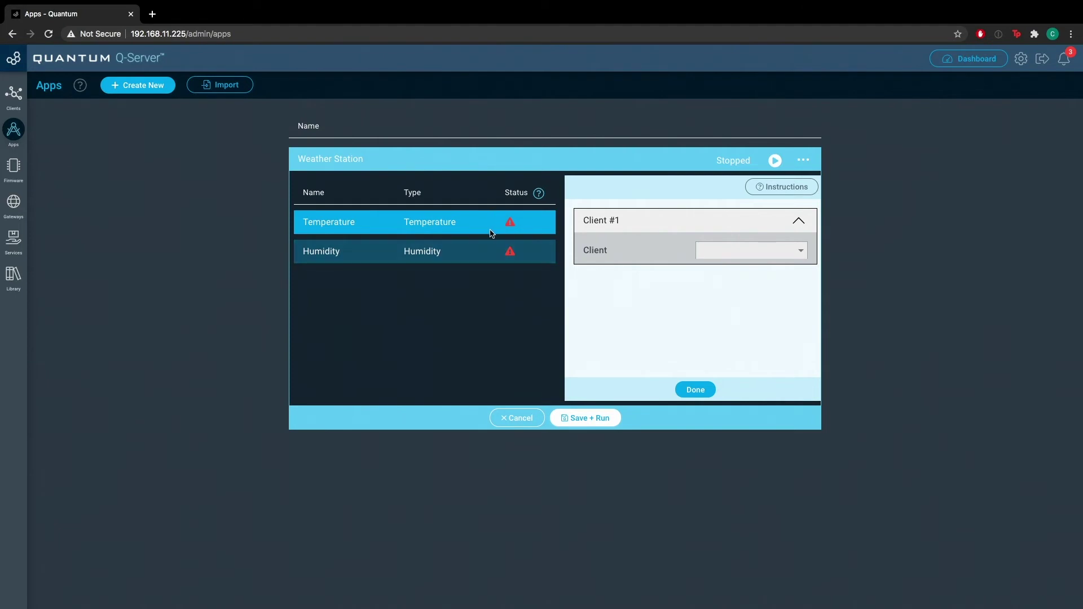
pyautogui.click(751, 251)
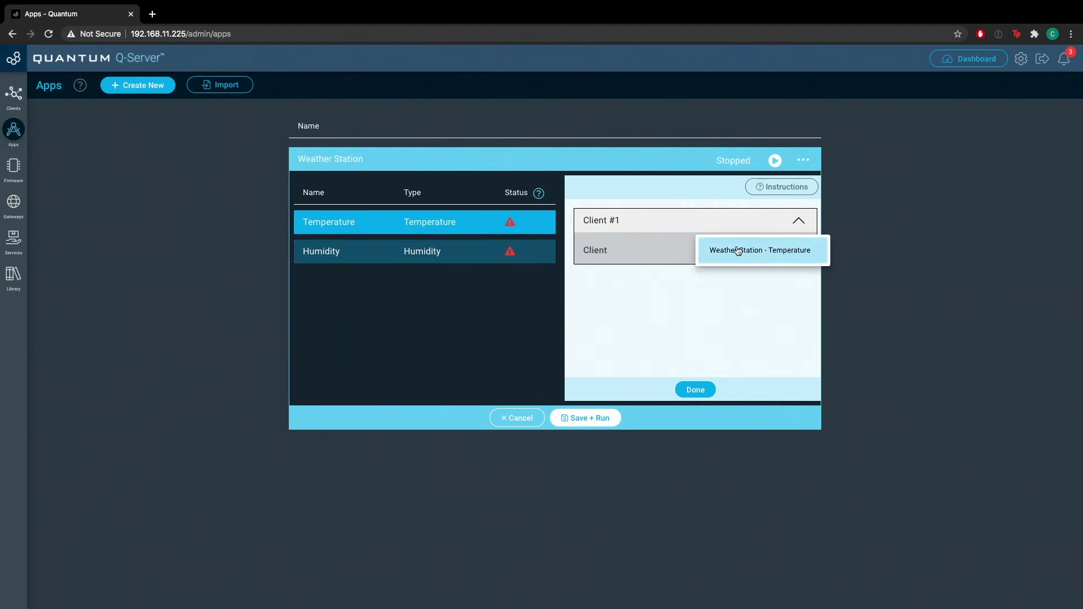
pyautogui.click(764, 256)
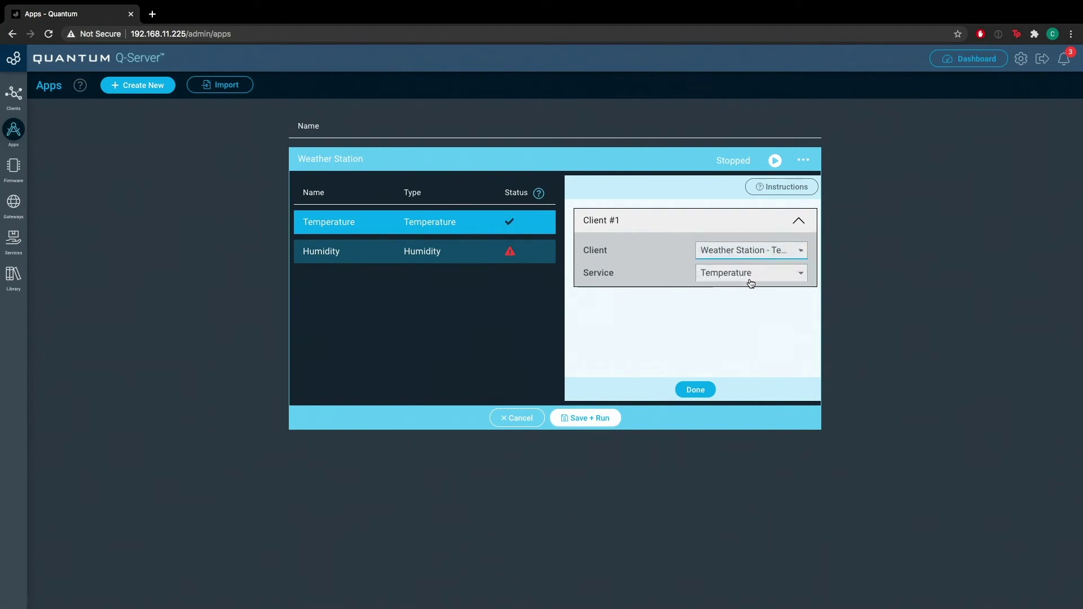
# - Map Humidity to the 'Weather Station - Humidity' client, run the app, and open the Dashboard
pyautogui.click(505, 251)
pyautogui.click(753, 250)
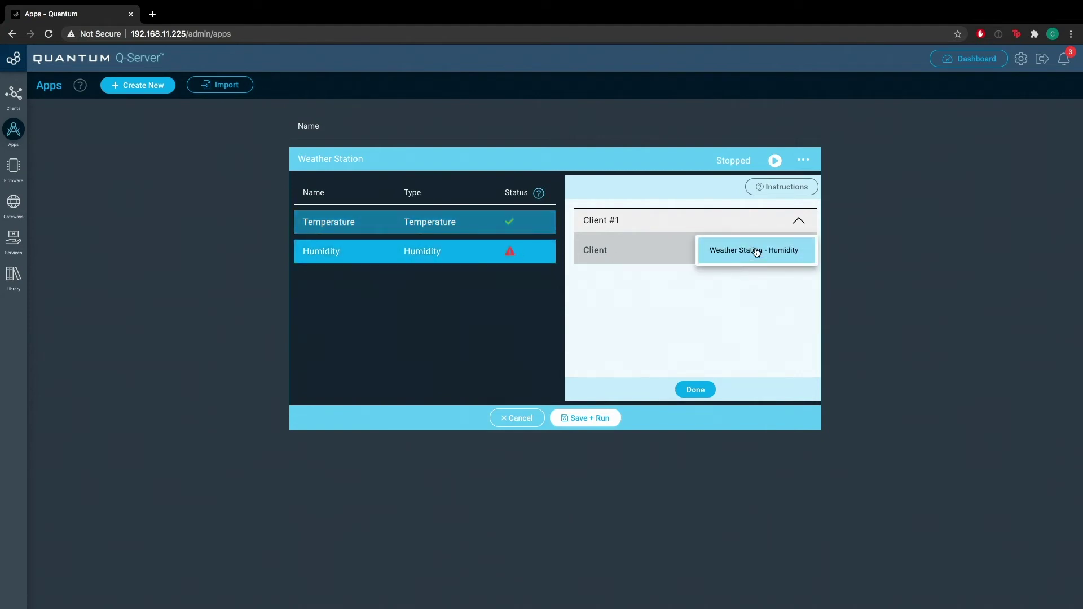
pyautogui.click(757, 252)
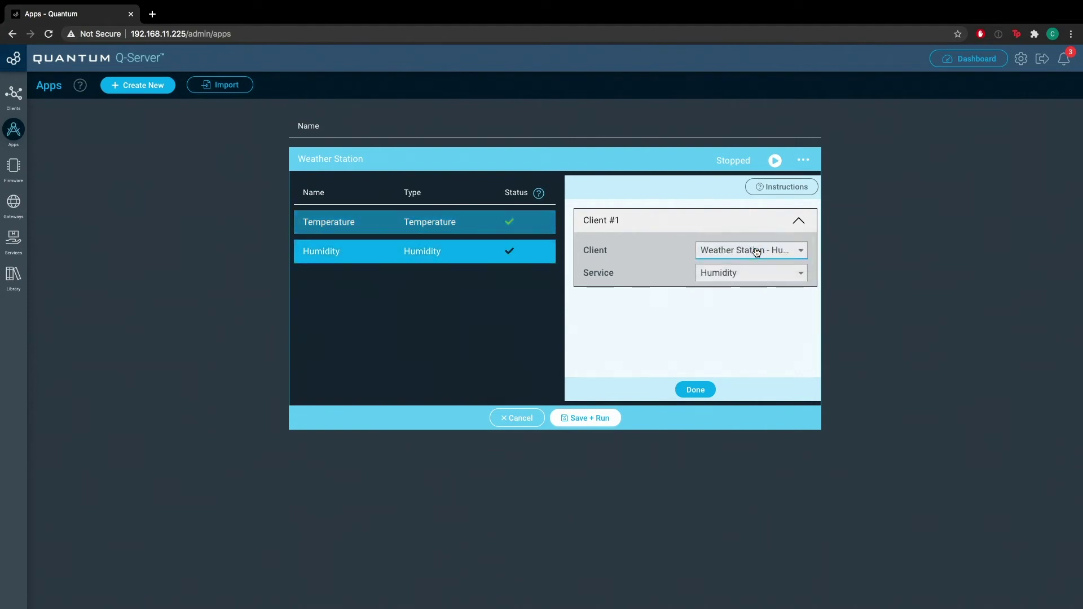
pyautogui.click(584, 424)
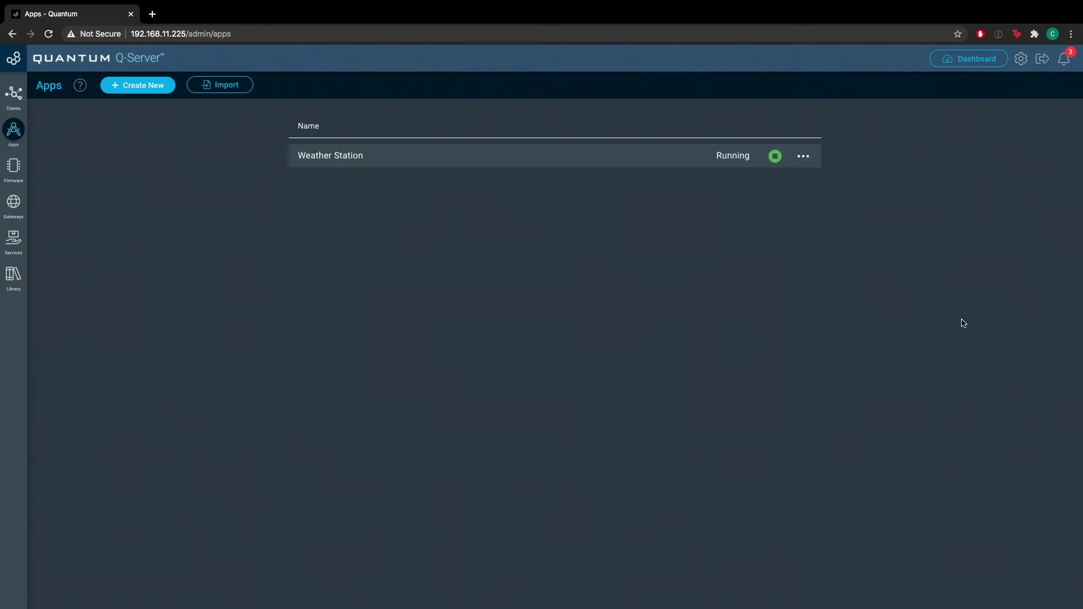
pyautogui.click(965, 58)
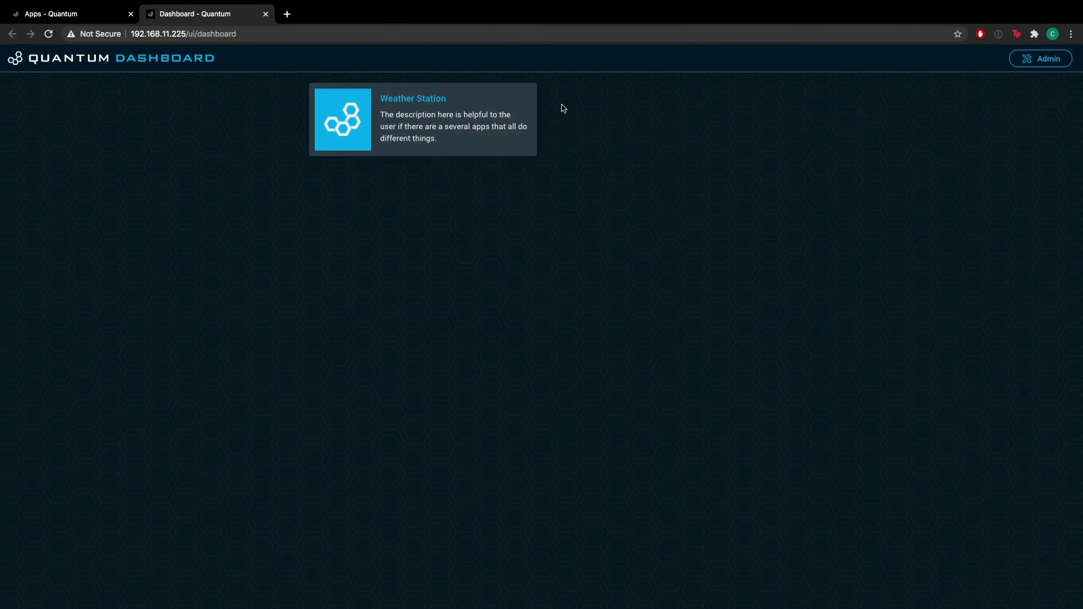
# - View the Weather Station dashboard readings of 75.200 °F and 56.00% humidity, then return to the admin home
pyautogui.click(488, 99)
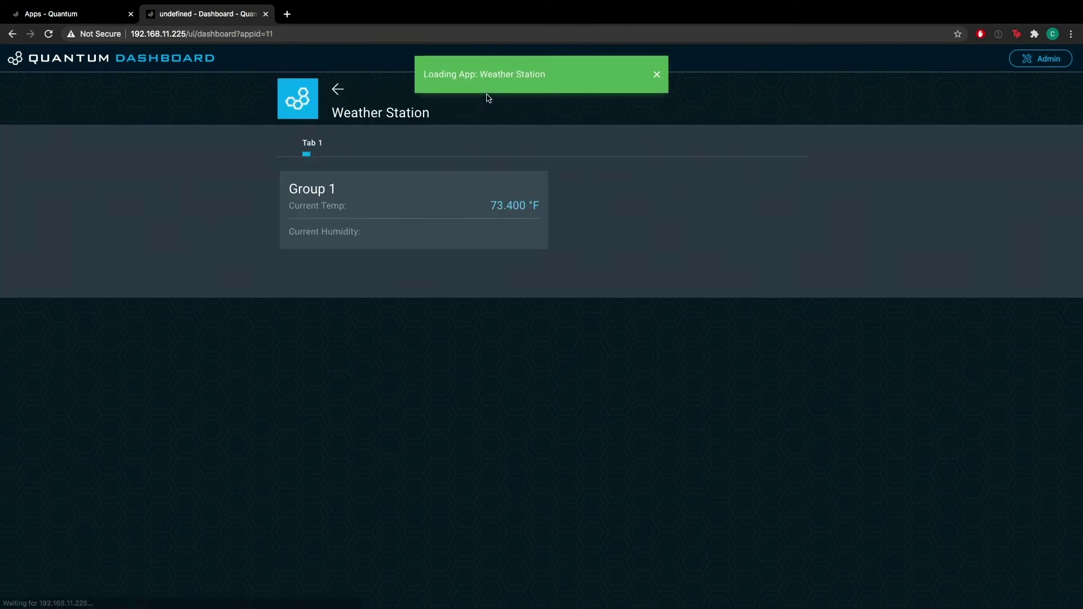
pyautogui.click(658, 74)
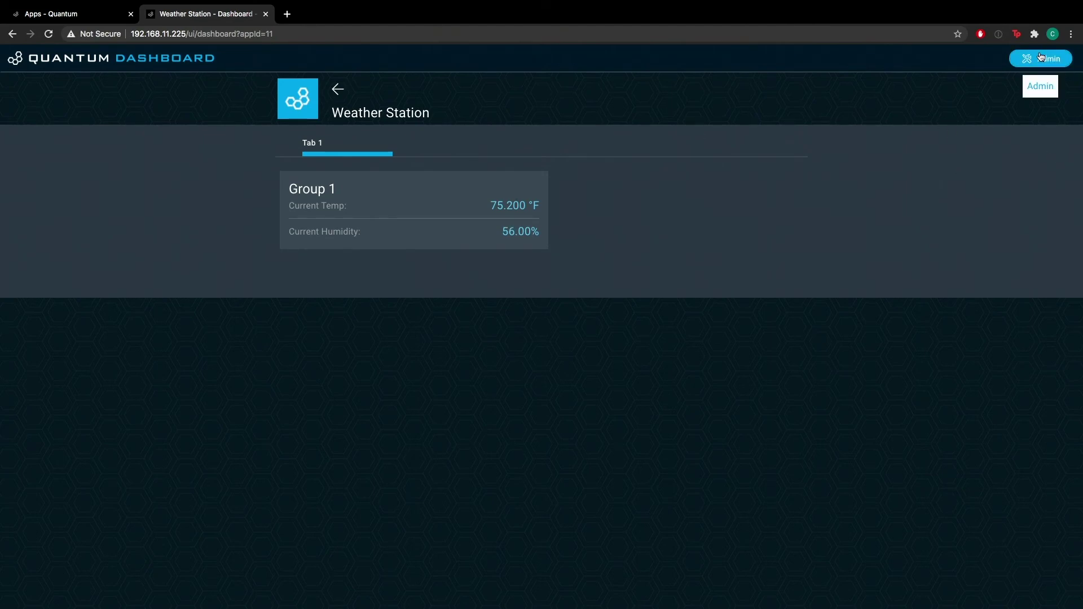
pyautogui.click(1041, 57)
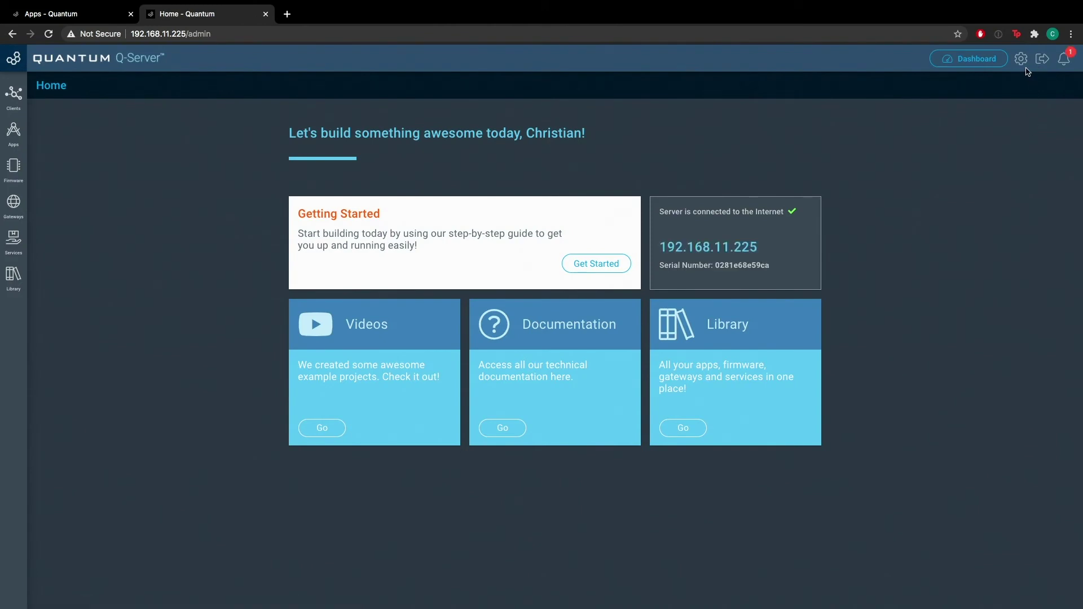
# - Change the General Settings Measurement from Imperial to Metric and return to the admin home page
pyautogui.click(1022, 61)
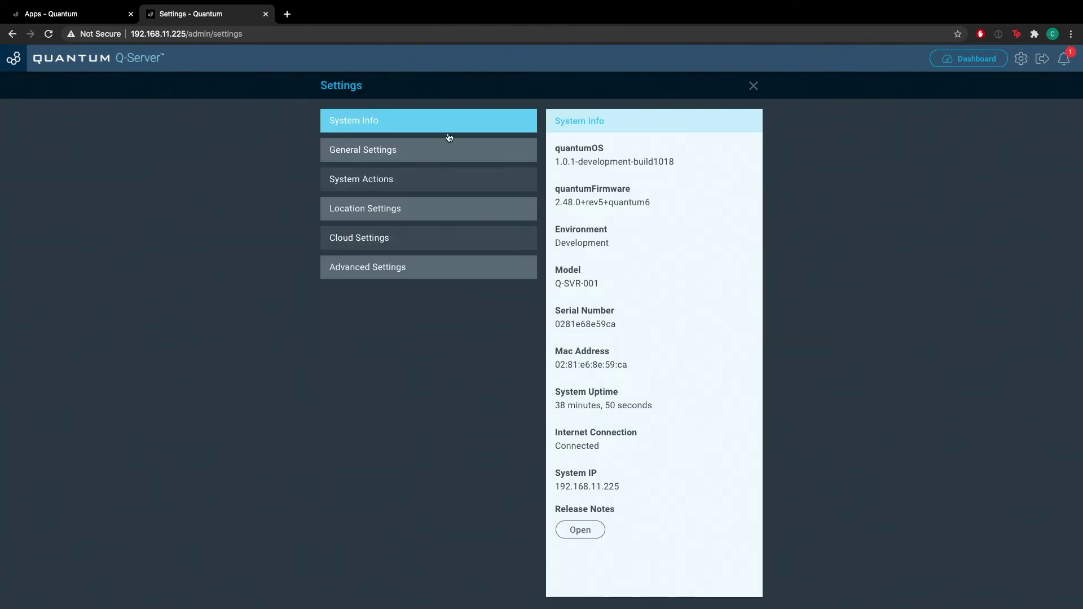
pyautogui.click(443, 151)
pyautogui.scroll(-2, 674, 252)
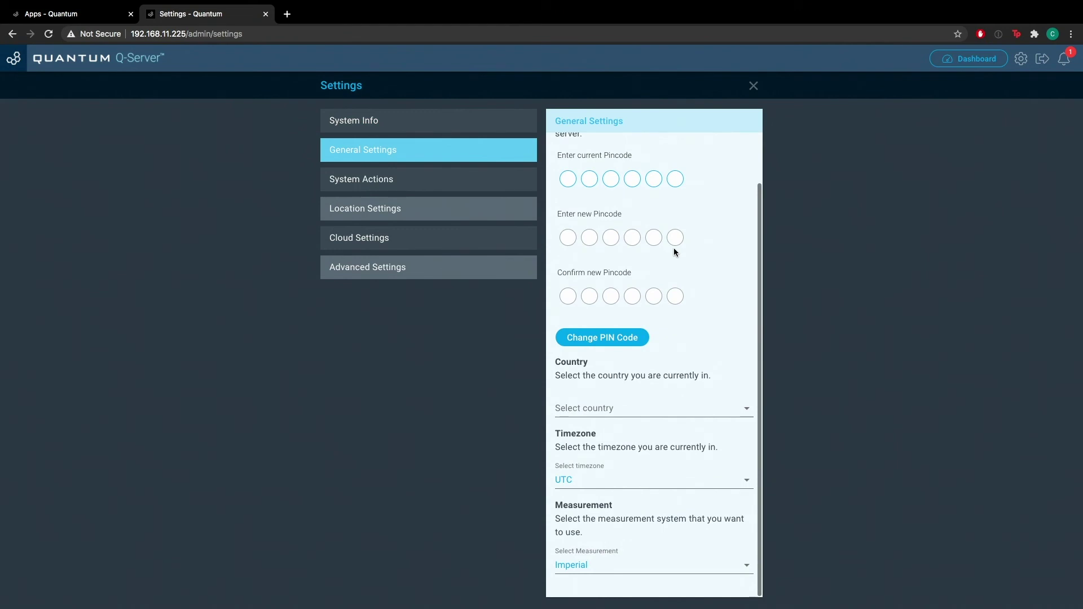
pyautogui.moveTo(556, 506); pyautogui.dragTo(624, 507)
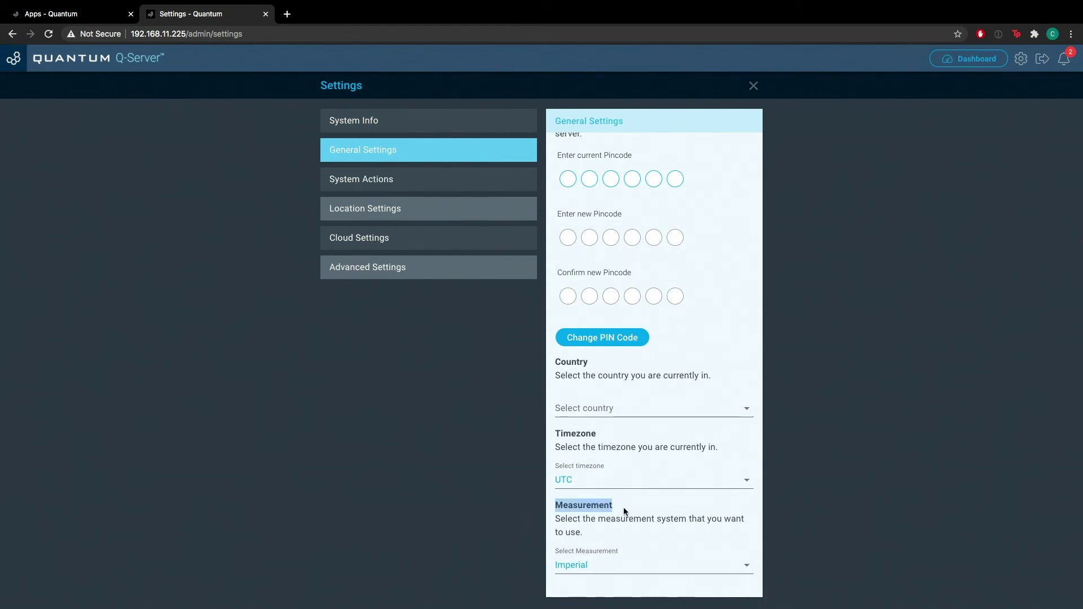
pyautogui.doubleClick(706, 567)
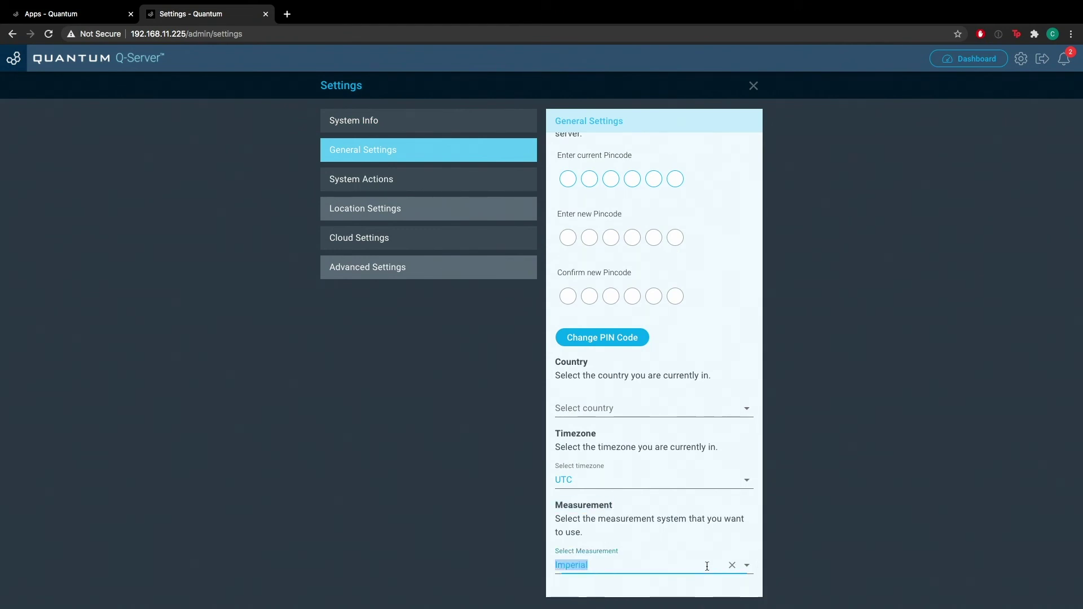
pyautogui.click(747, 566)
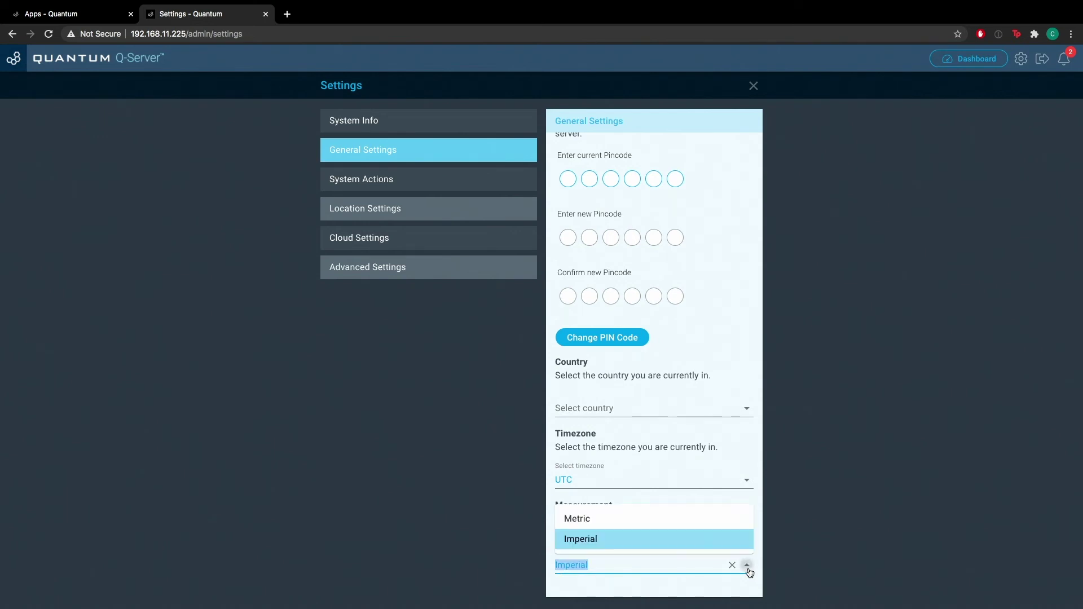
pyautogui.click(722, 529)
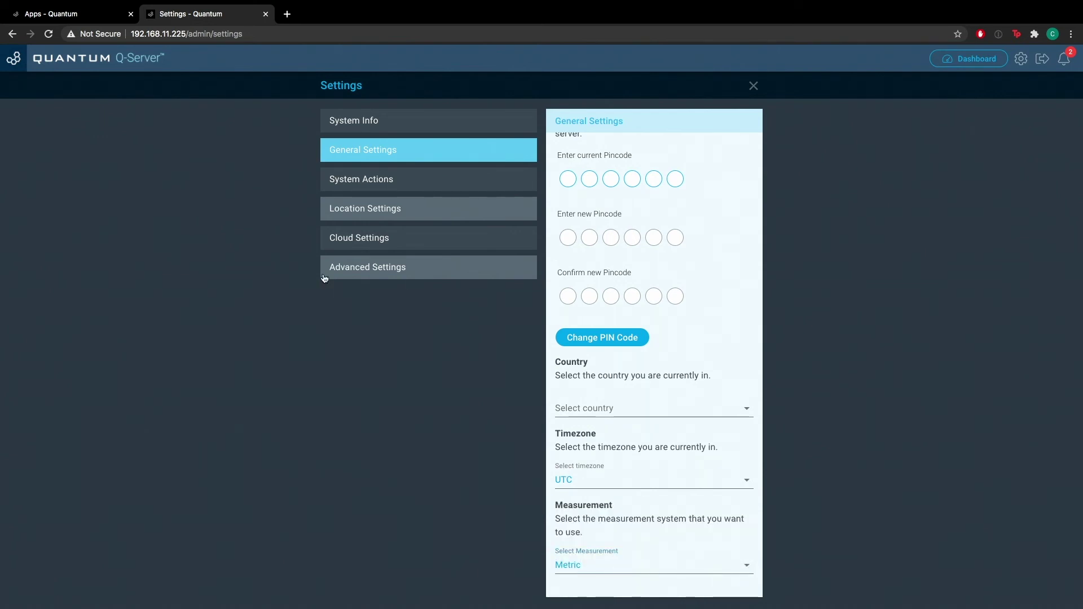
pyautogui.click(18, 63)
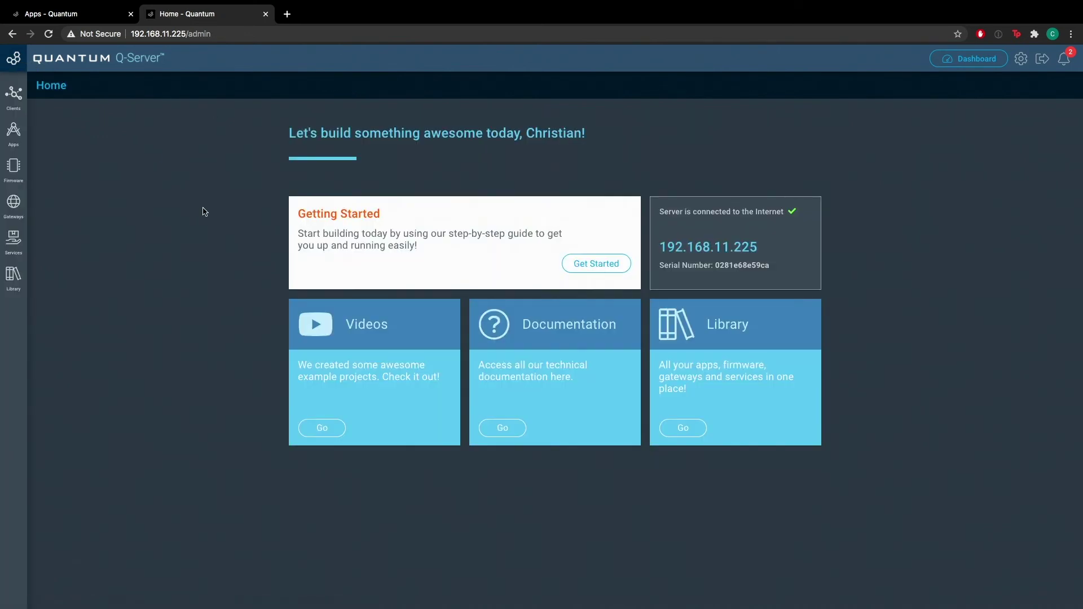
# - Stop the Weather Station app and restart it with Save + Run
pyautogui.click(14, 133)
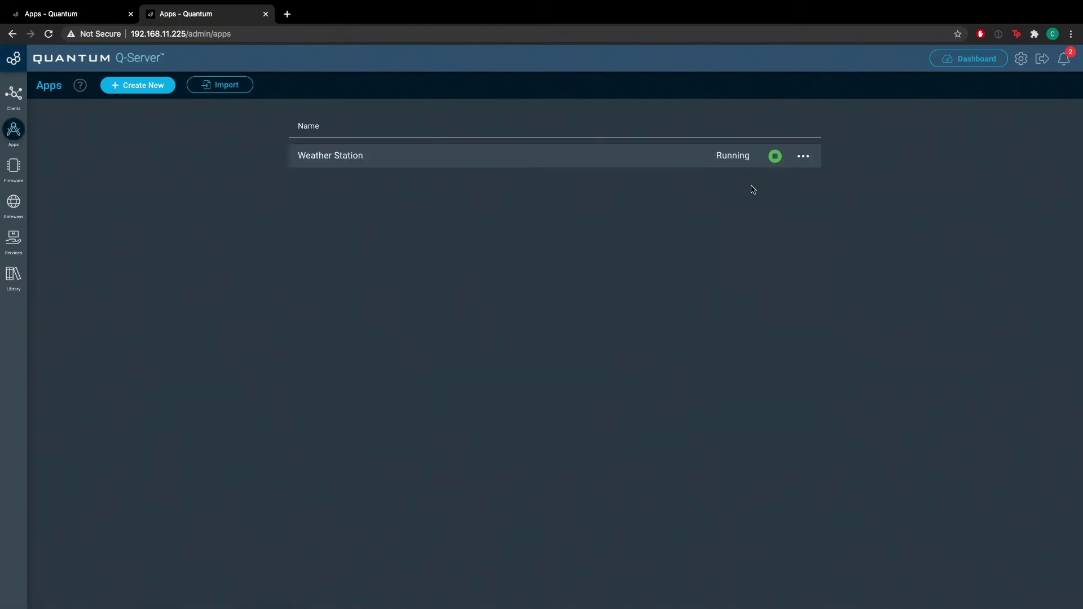
pyautogui.click(775, 158)
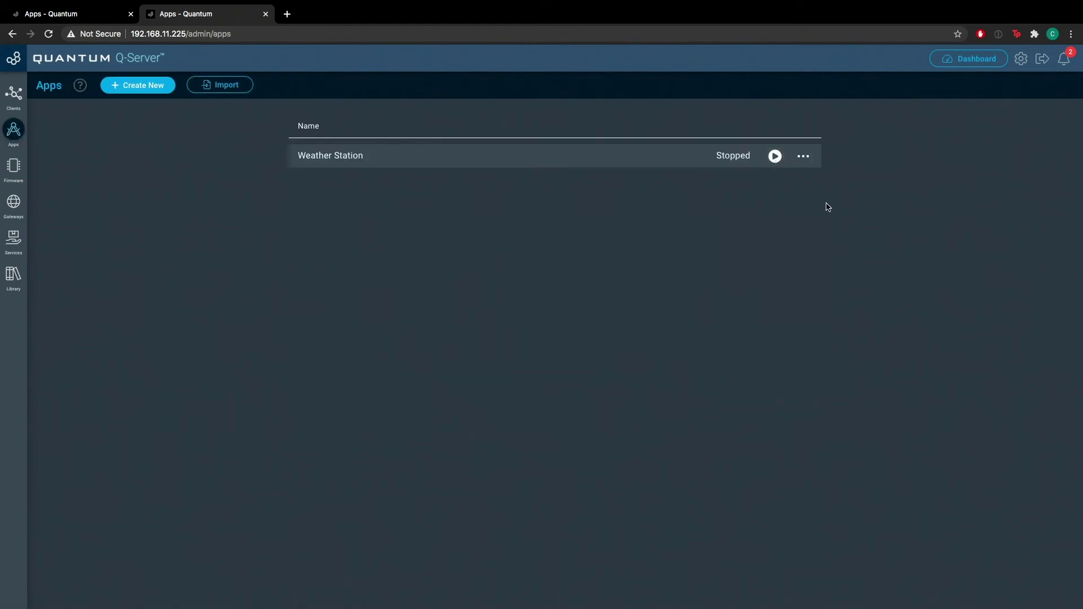
pyautogui.click(776, 158)
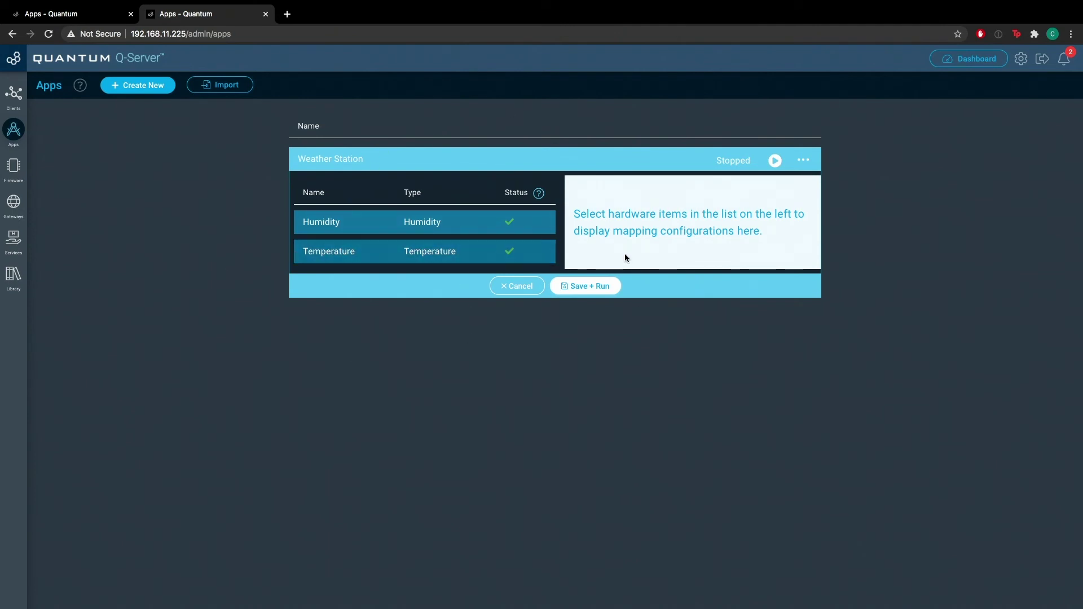
pyautogui.click(599, 287)
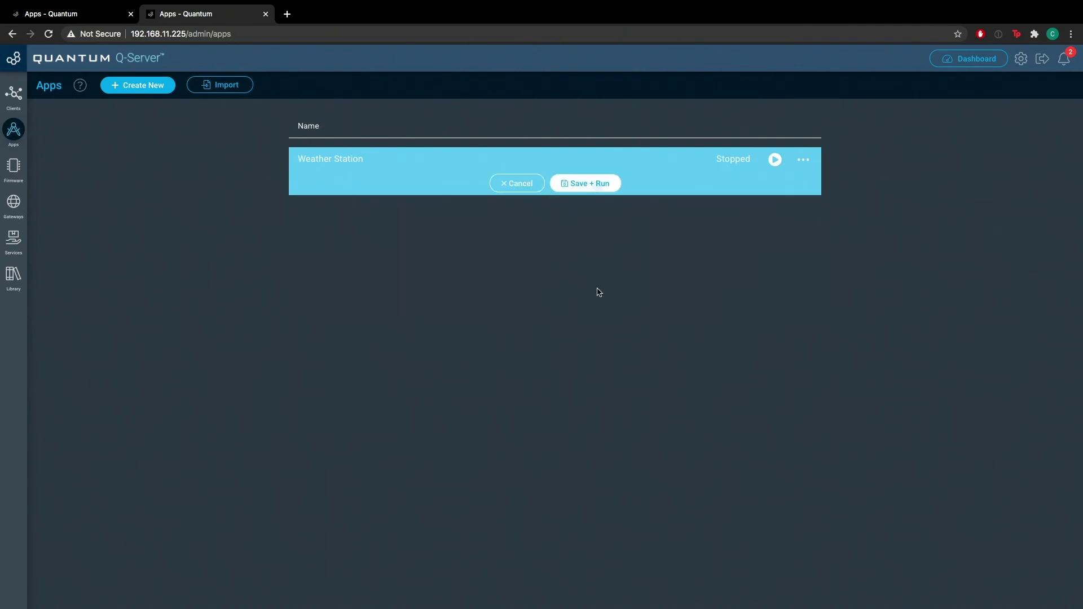
# - Open the Weather Station dashboard, now reading the temperature as 24.000 °C
pyautogui.click(980, 61)
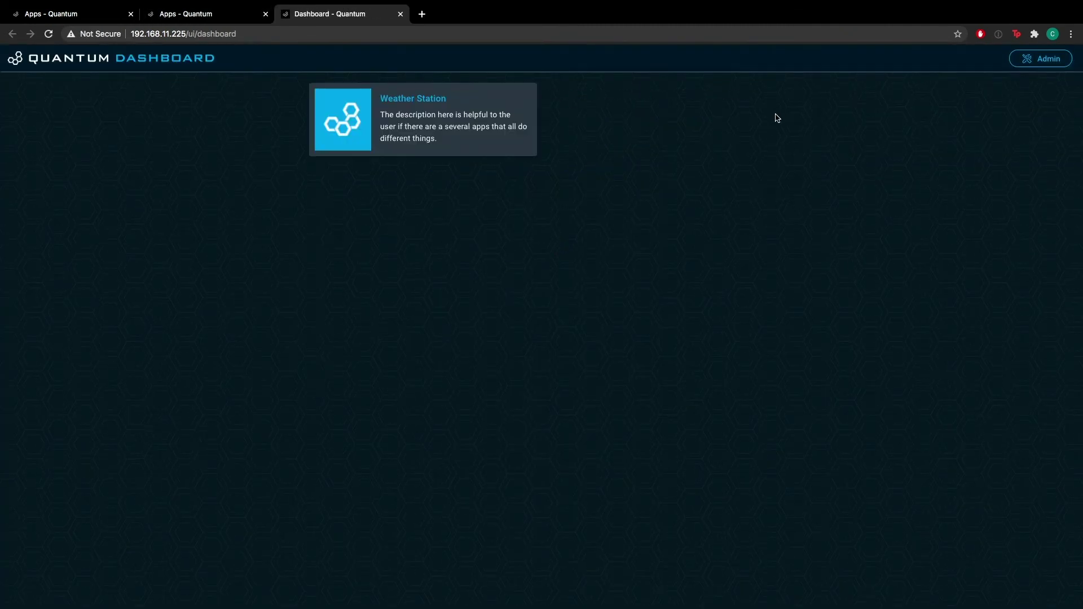
pyautogui.click(483, 126)
pyautogui.click(655, 76)
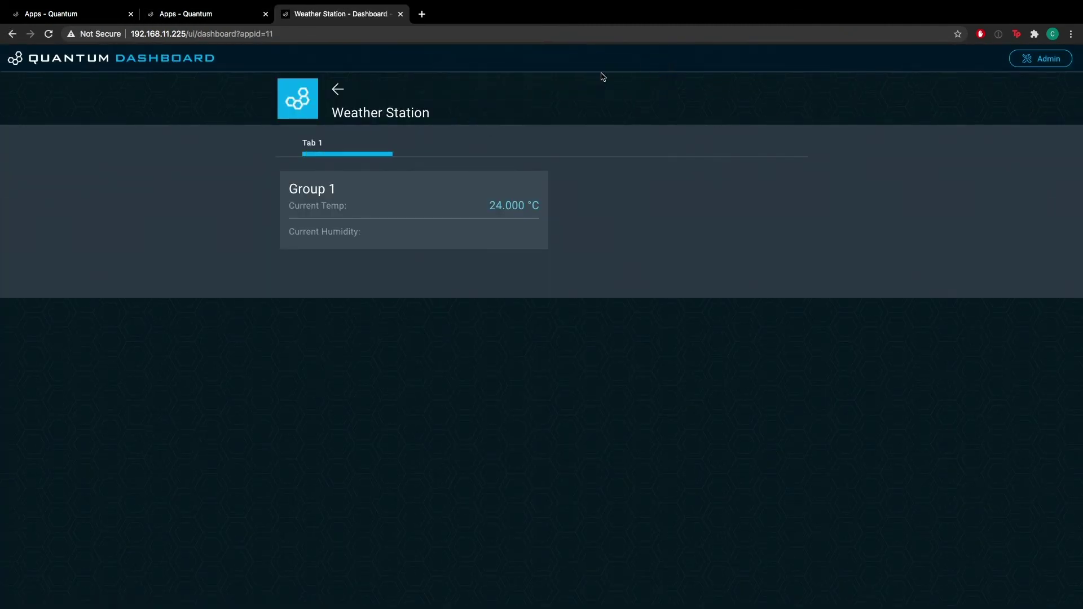
pyautogui.moveTo(539, 206); pyautogui.dragTo(459, 222)
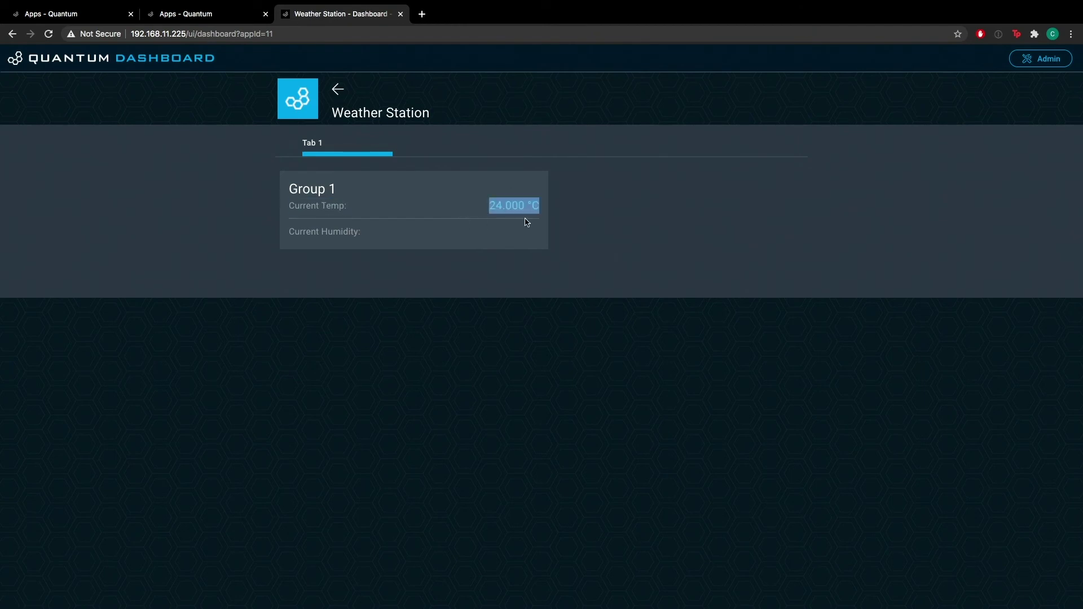